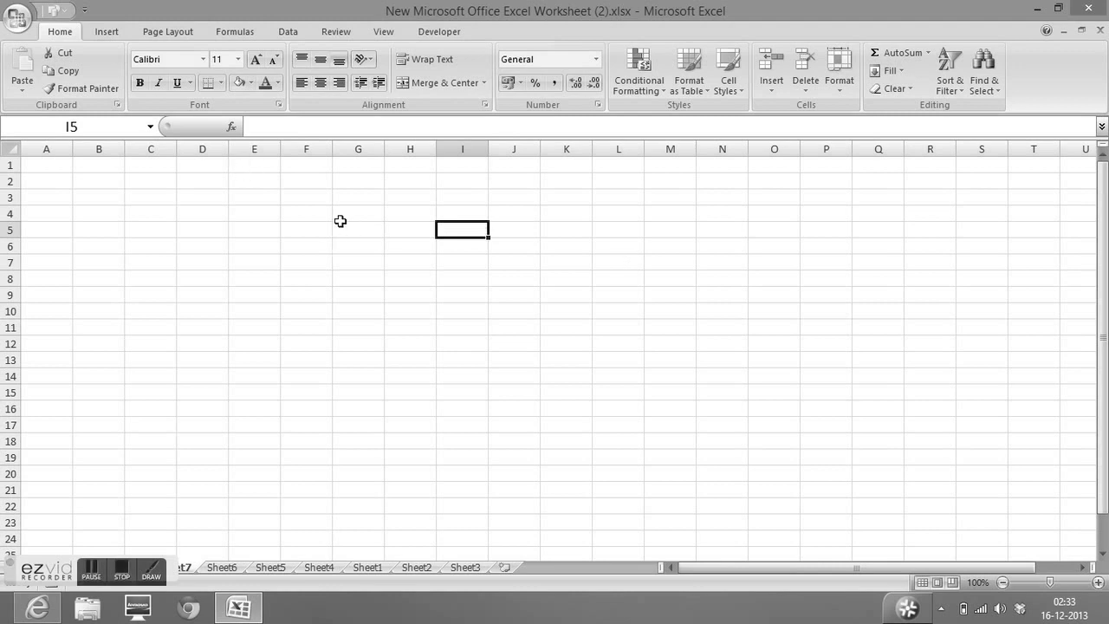
Widen column F and fill cells F2:F16 with "hello world" in a single entry.
left_click(314, 211)
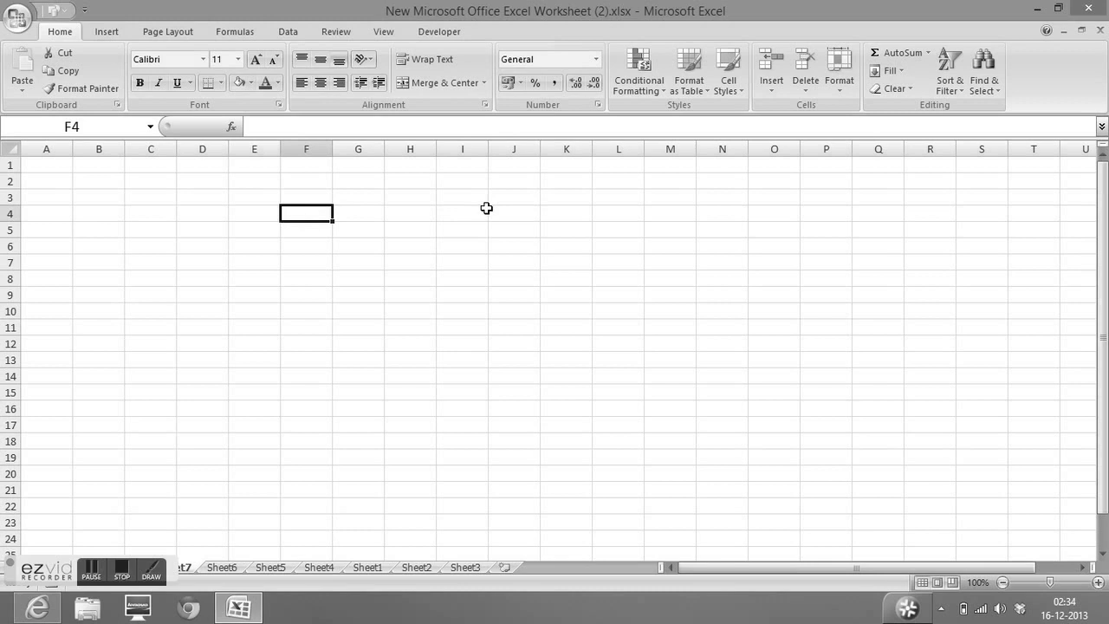
left_click_drag(332, 149, 384, 150)
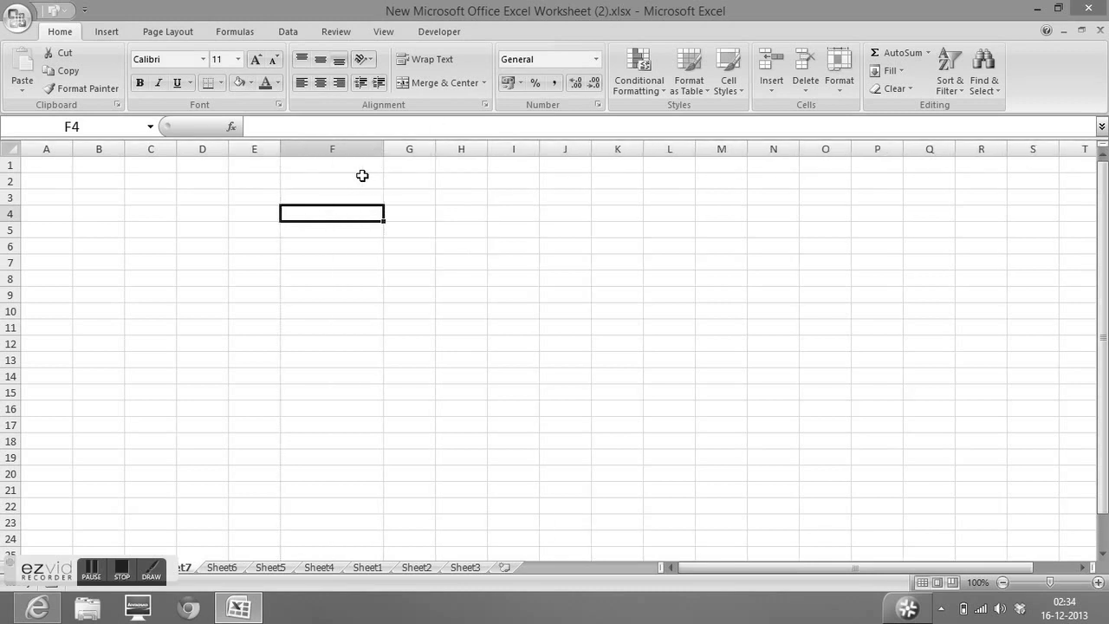
left_click_drag(361, 177, 351, 412)
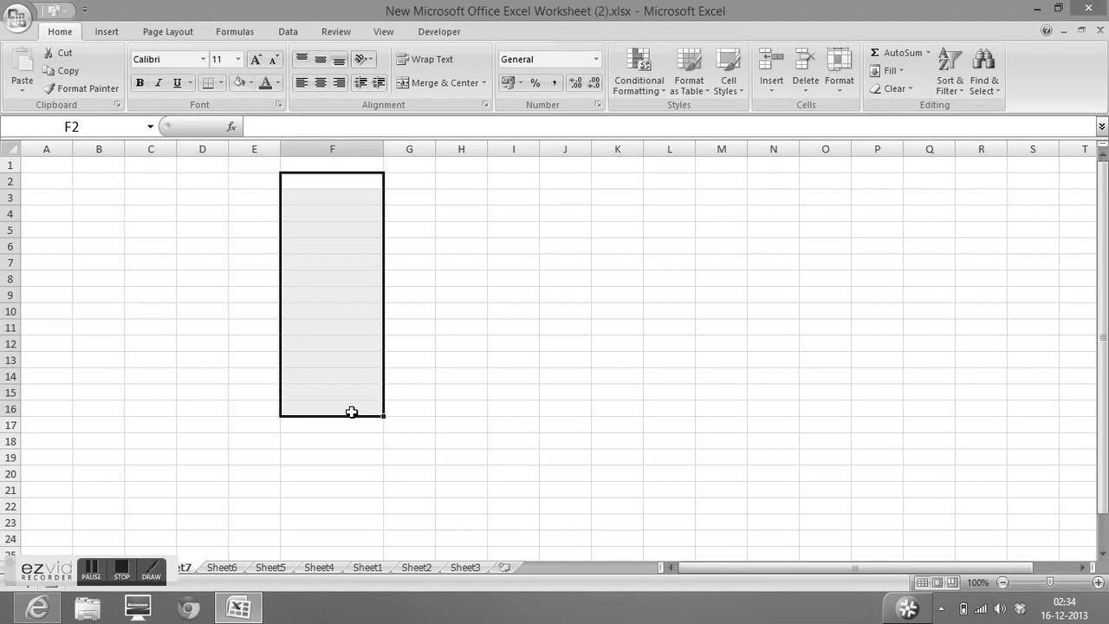
type("hello world")
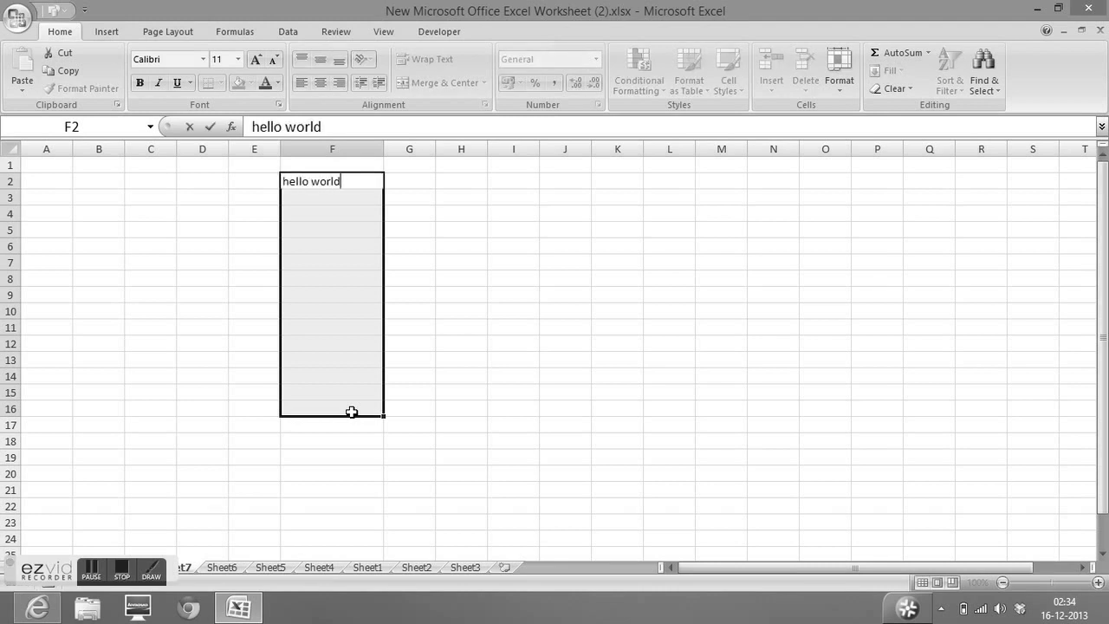
key("ctrl+Return")
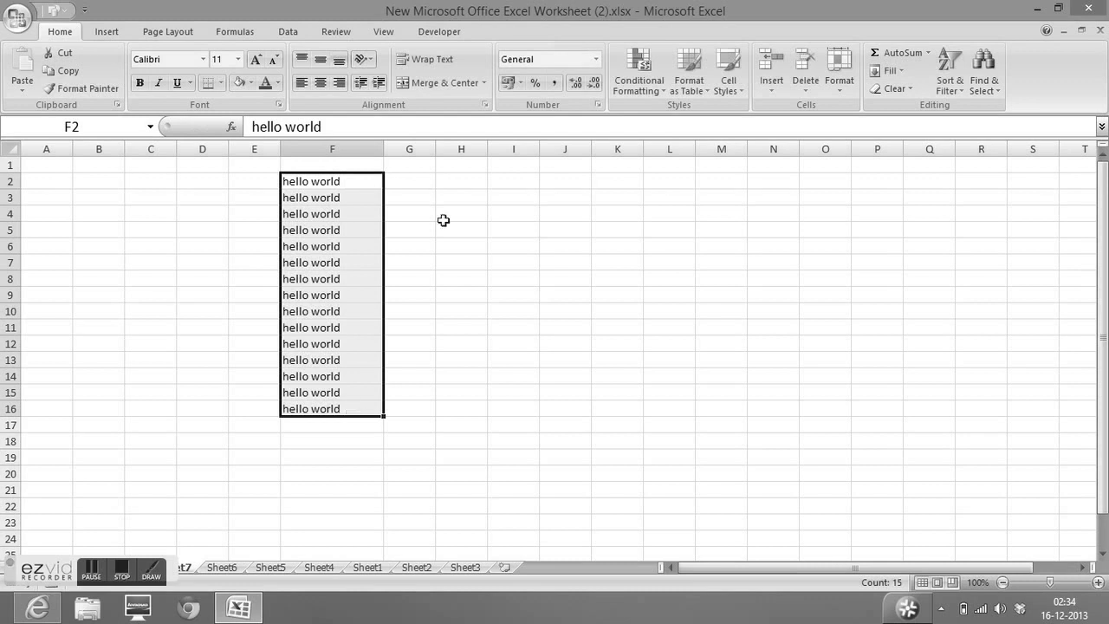
Delete the whole of column F.
left_click(403, 179)
left_click(331, 145)
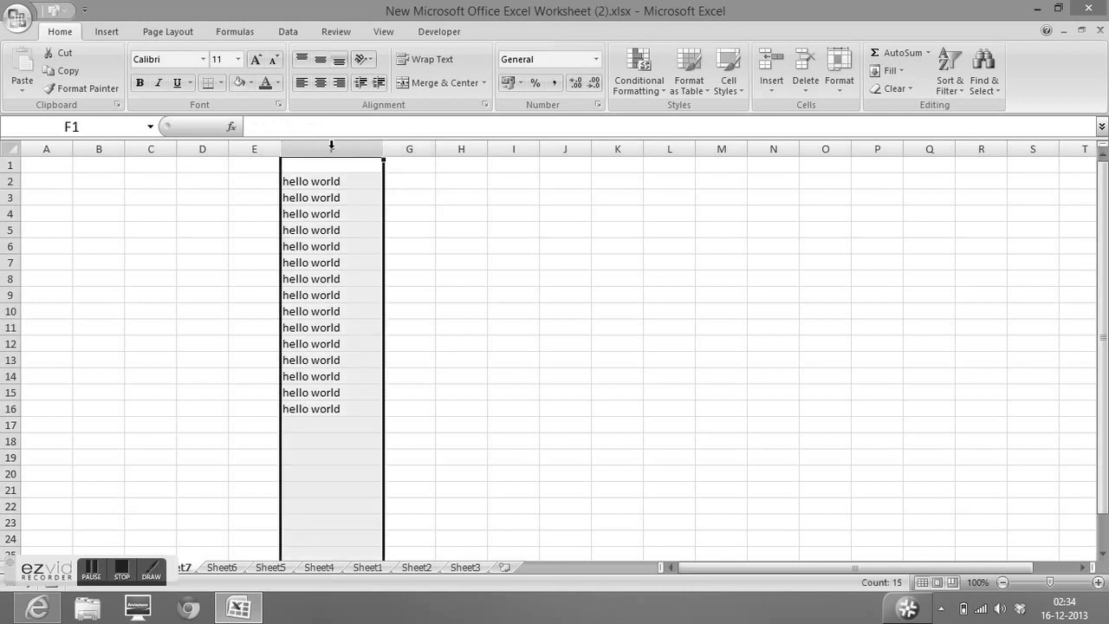
key("ctrl+minus")
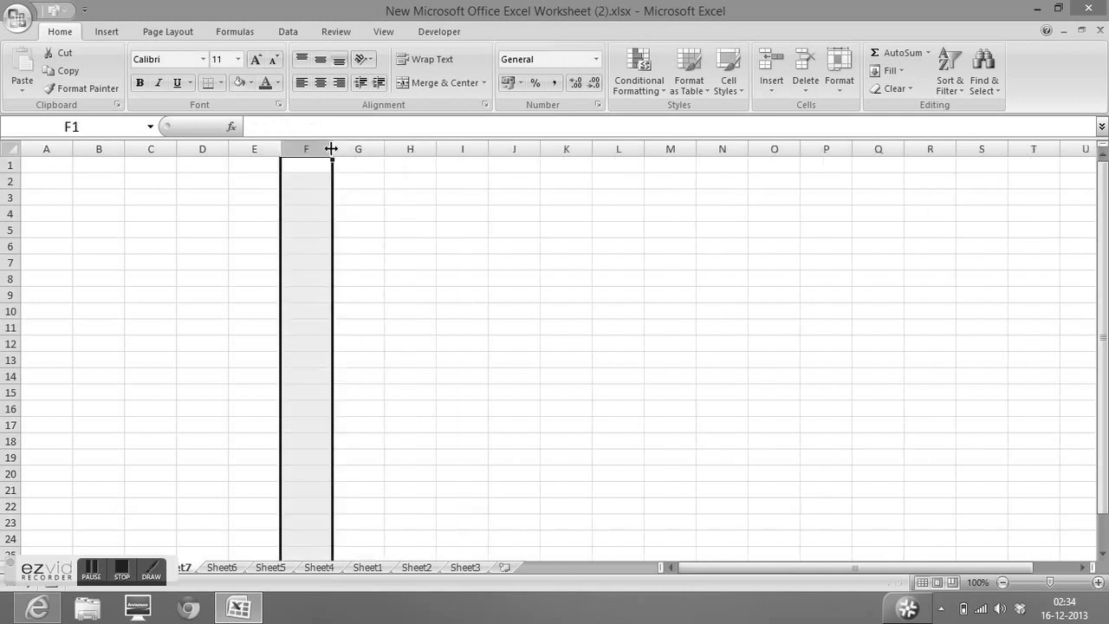
left_click(433, 233)
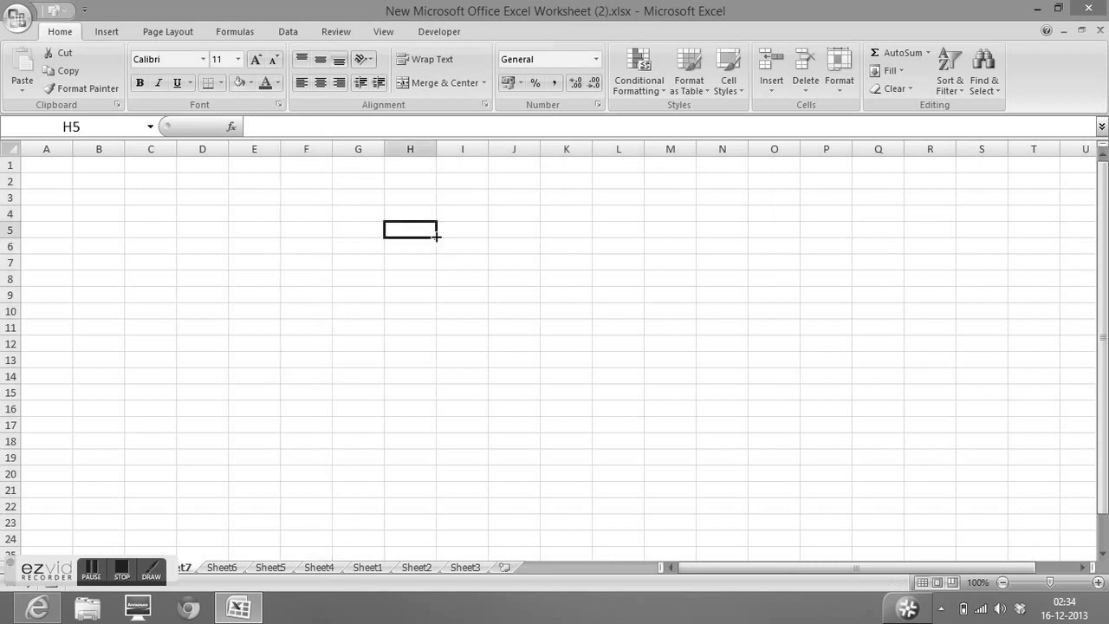
Enter the numbers 5, 5, 6, 8, 9, 8, 9, 8 down cells F2 to F9.
left_click(306, 181)
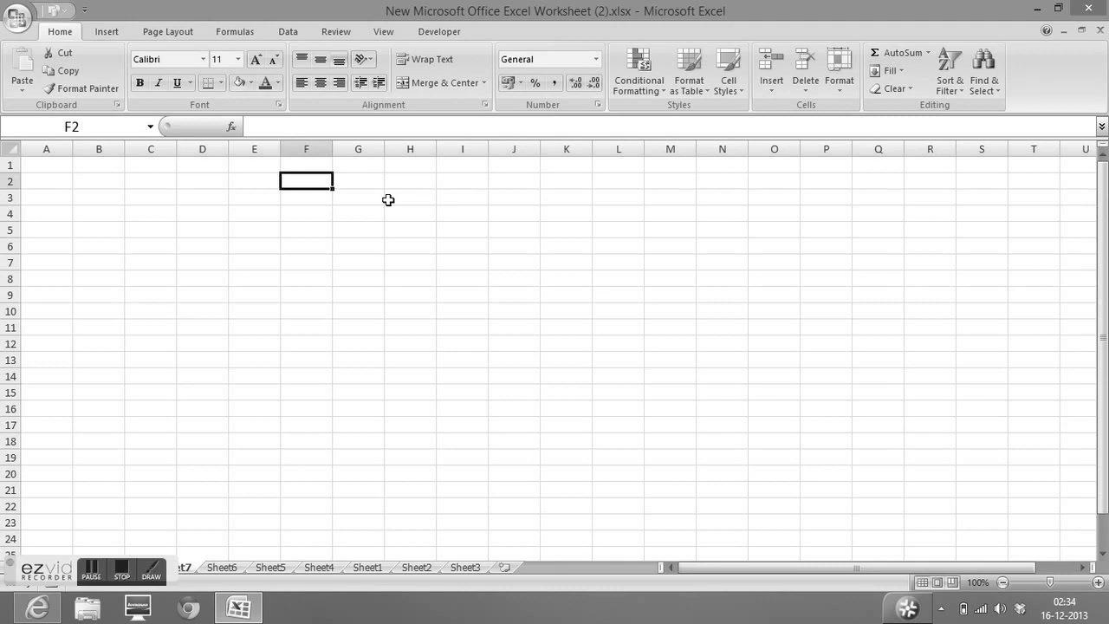
type("5 5 6 8 9 8 ")
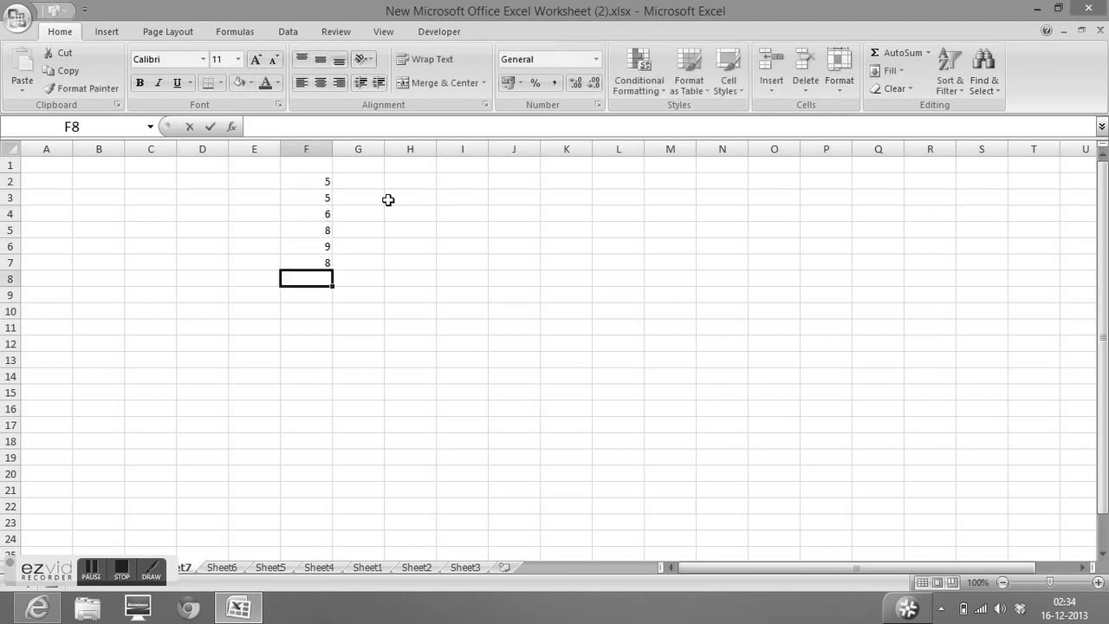
type("9 8")
Centre the contents of column F and highlight cell F10 with a fill colour.
left_click(300, 149)
key("alt+h")
key("a")
key("c")
left_click(302, 310)
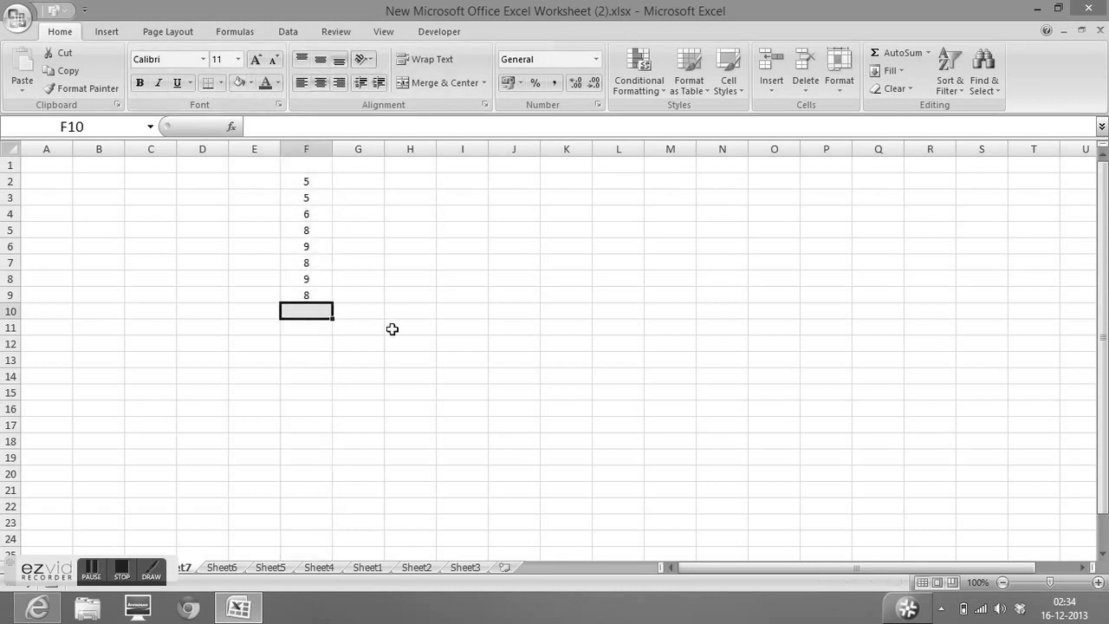
Add an AutoSum formula for F2:F9 in cell F10.
left_click_drag(305, 181, 312, 298)
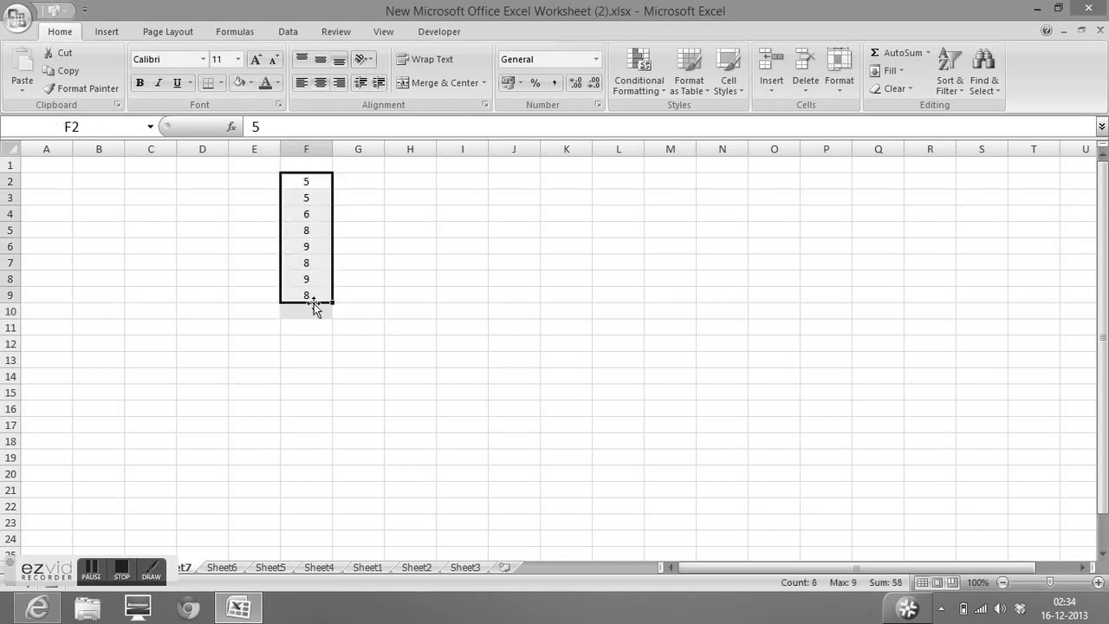
left_click(309, 310)
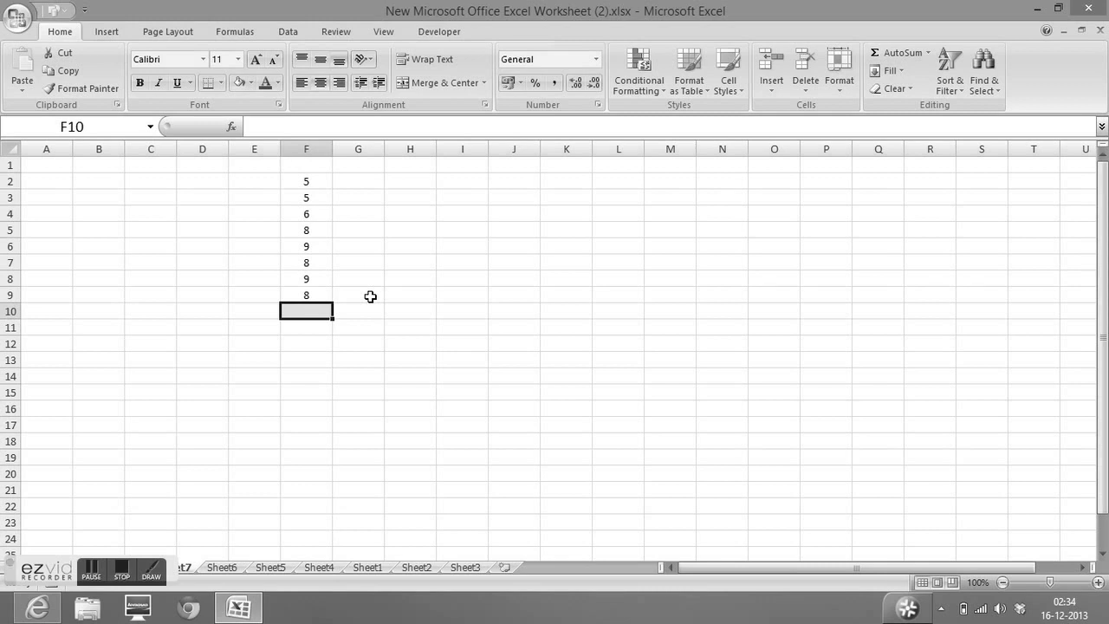
key("alt+equal")
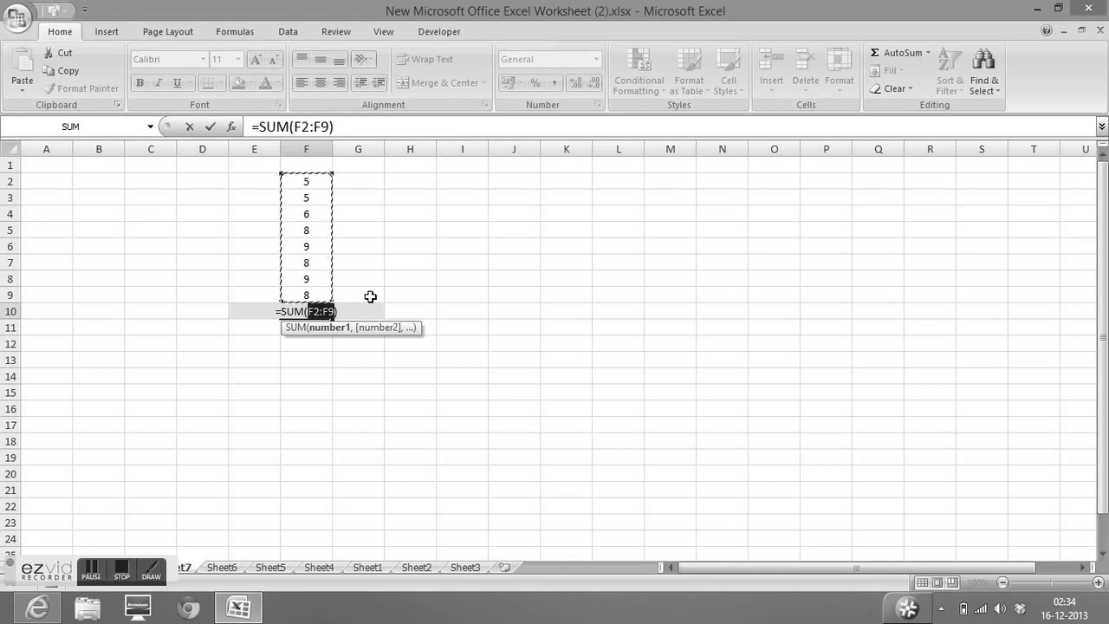
key("Return")
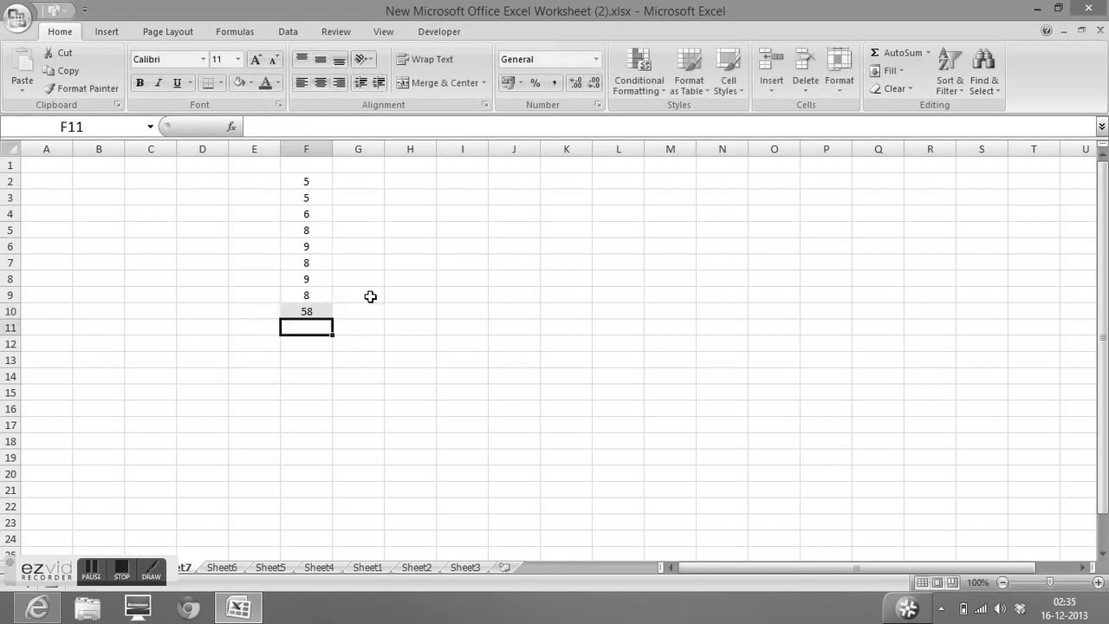
Widen column H and enter the note "Alt + =" in cell H3.
left_click(411, 196)
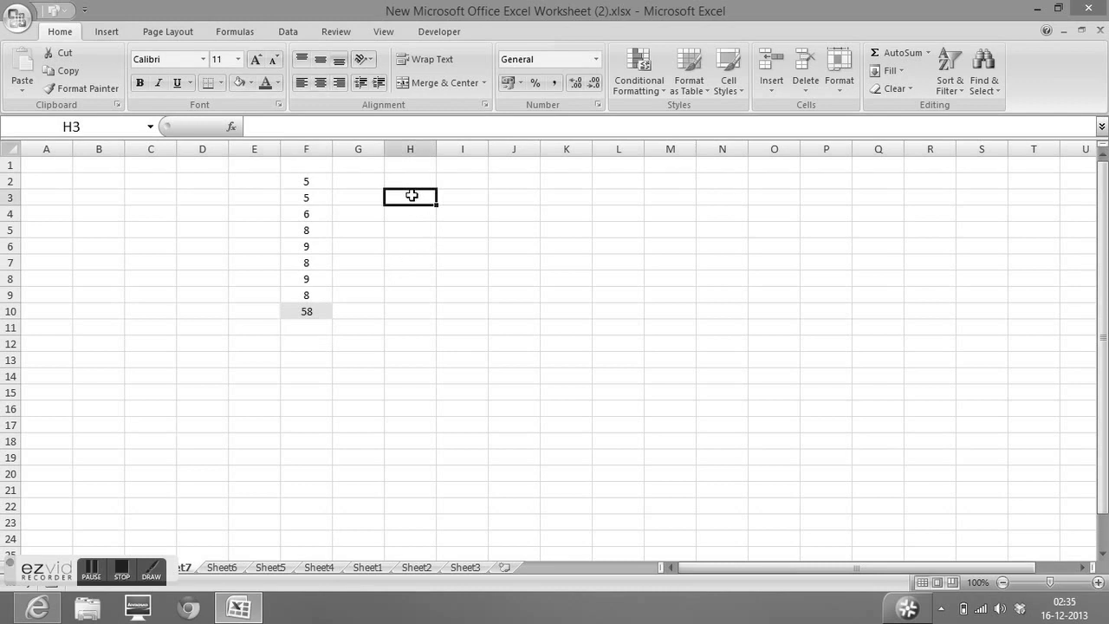
left_click_drag(437, 149, 503, 151)
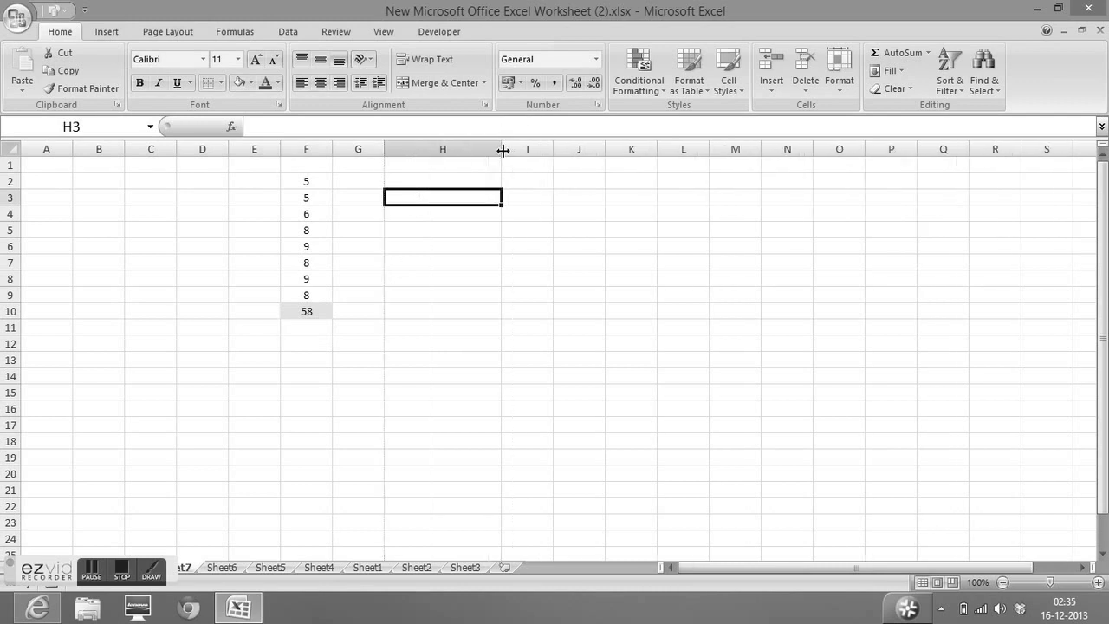
type("Alt")
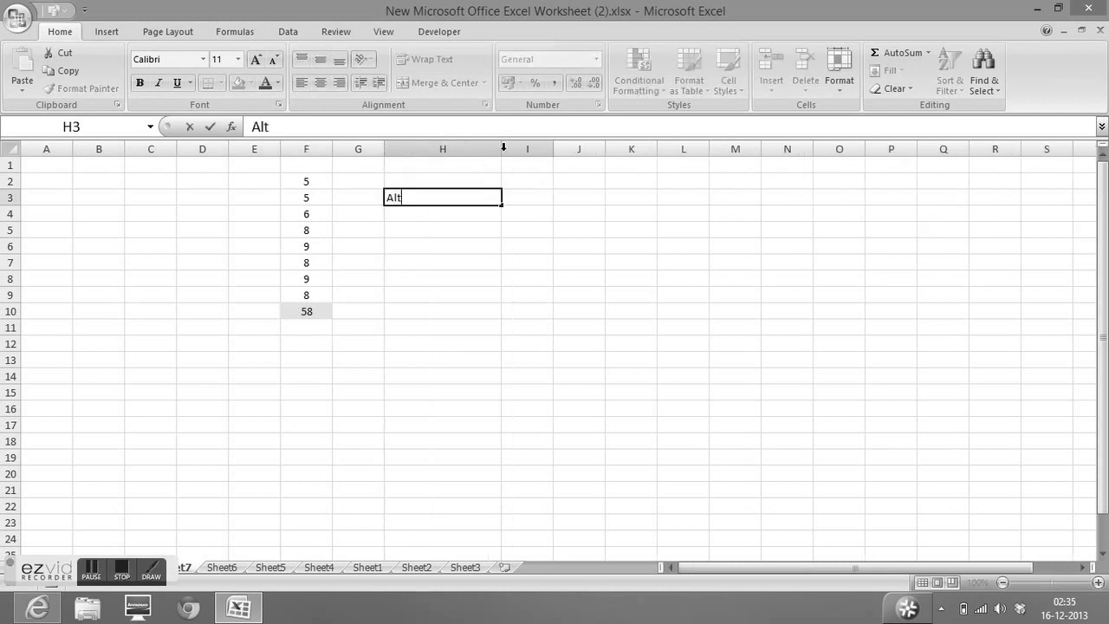
type(" + =")
key("Return")
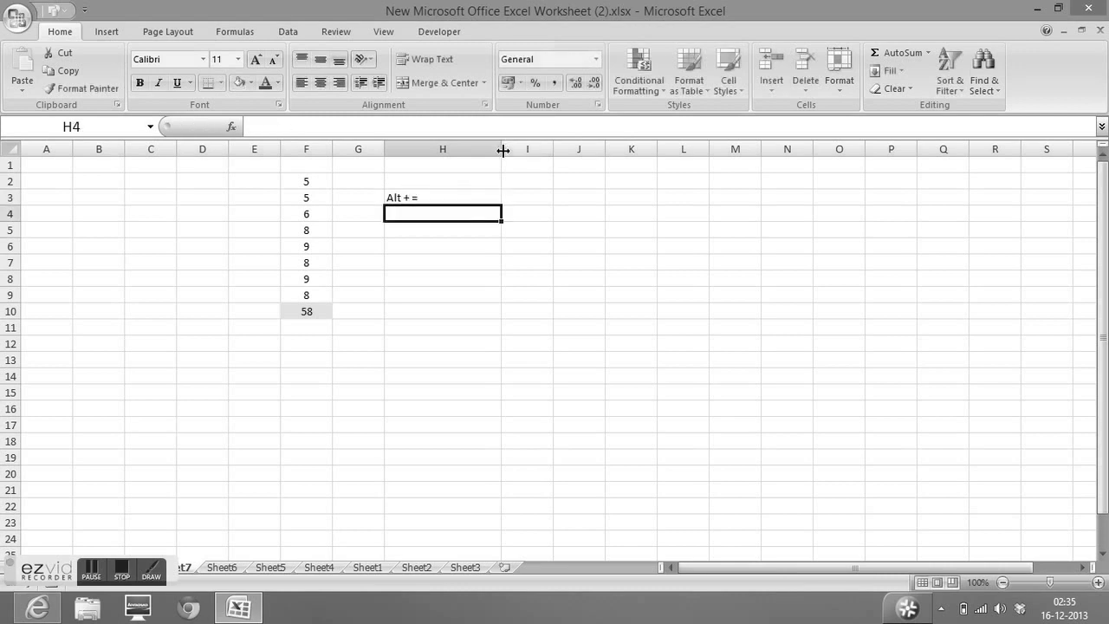
Delete columns F through H together.
left_click_drag(300, 140, 492, 149)
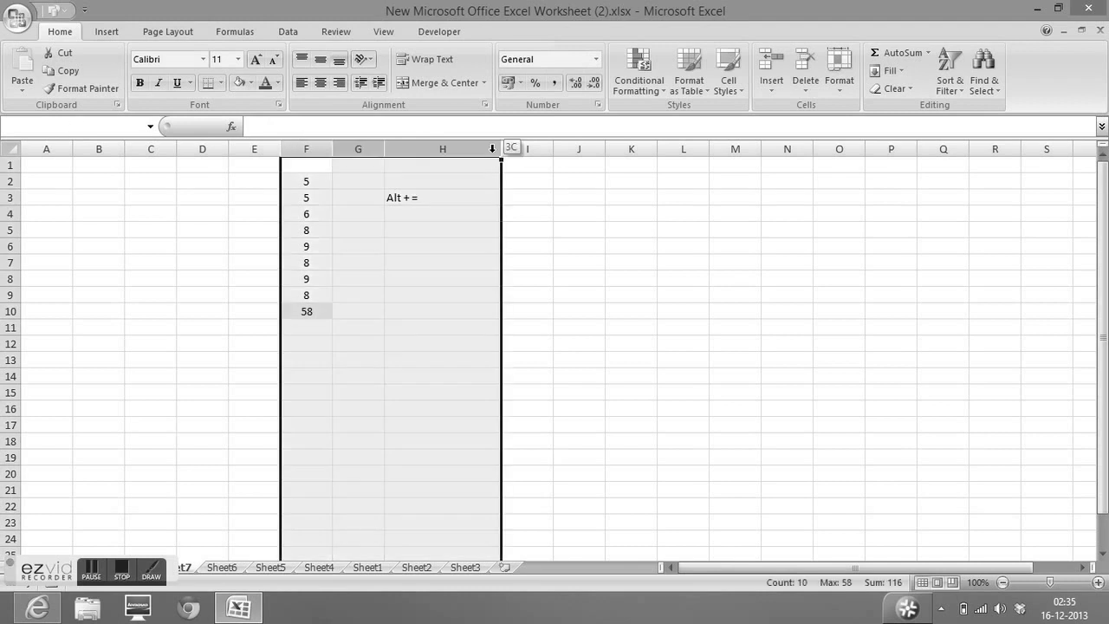
key("ctrl+minus")
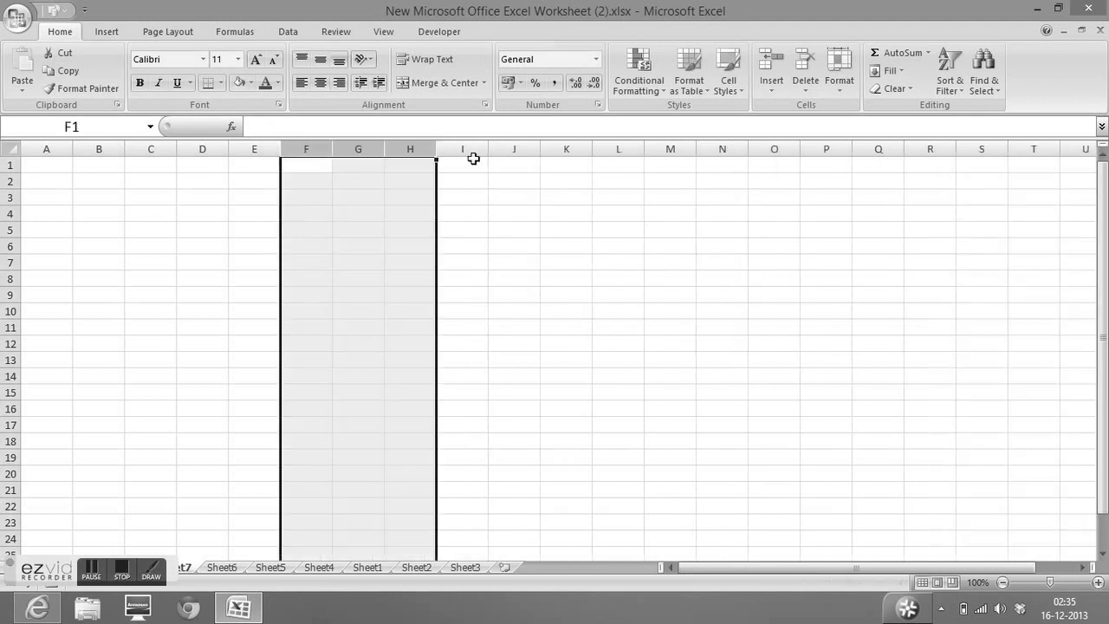
left_click(298, 196)
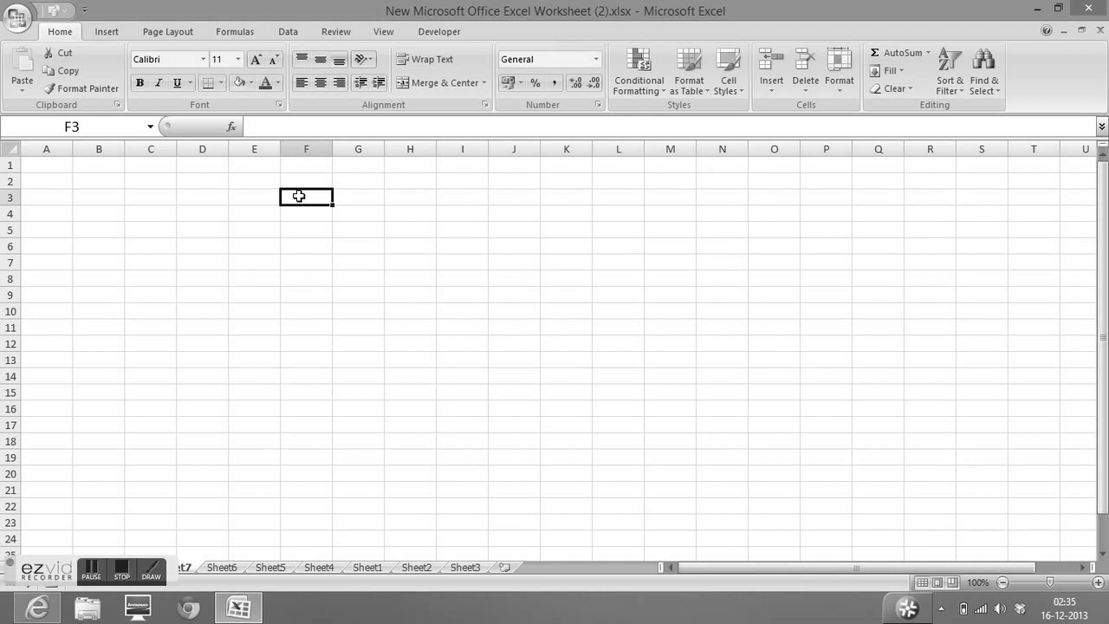
Enter 7, 8, 9, 8, 7, 8, 9, 7, 8, 9, 7 down cells E1 to E11.
left_click(253, 163)
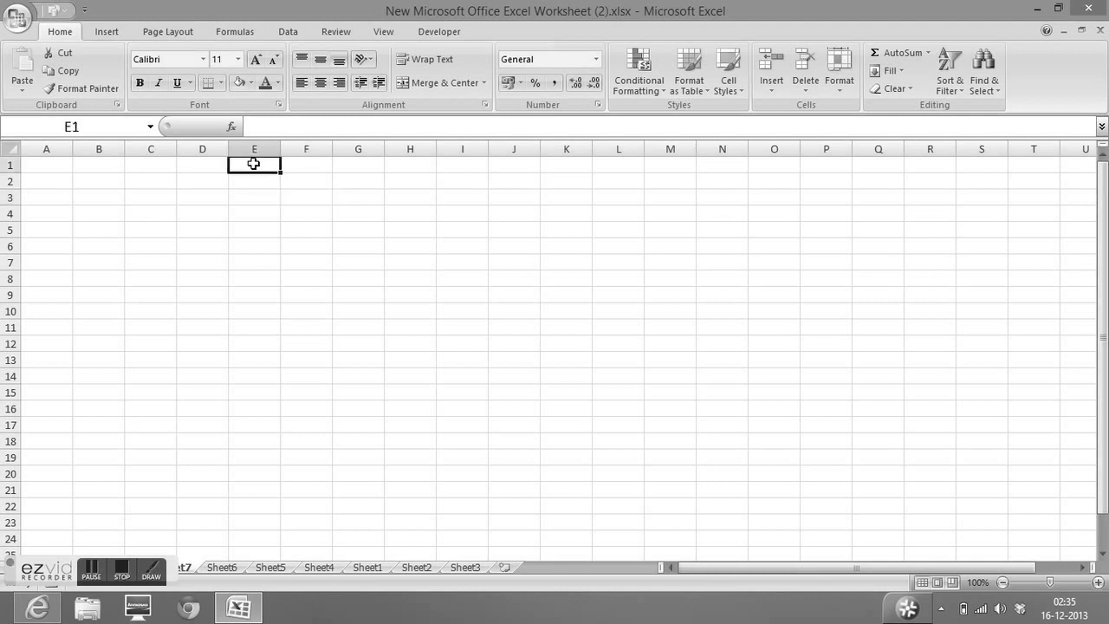
type("7 8 9 8 7 8 9 7 8 9 7")
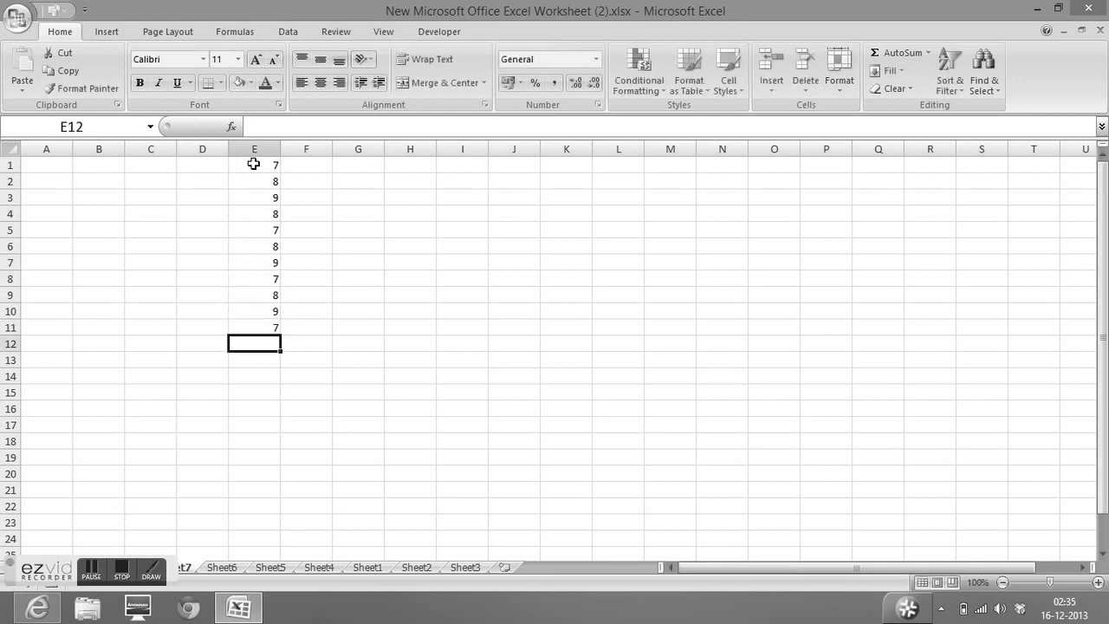
Highlight cell E1 with a fill colour and set its font size to 14.
left_click(253, 163)
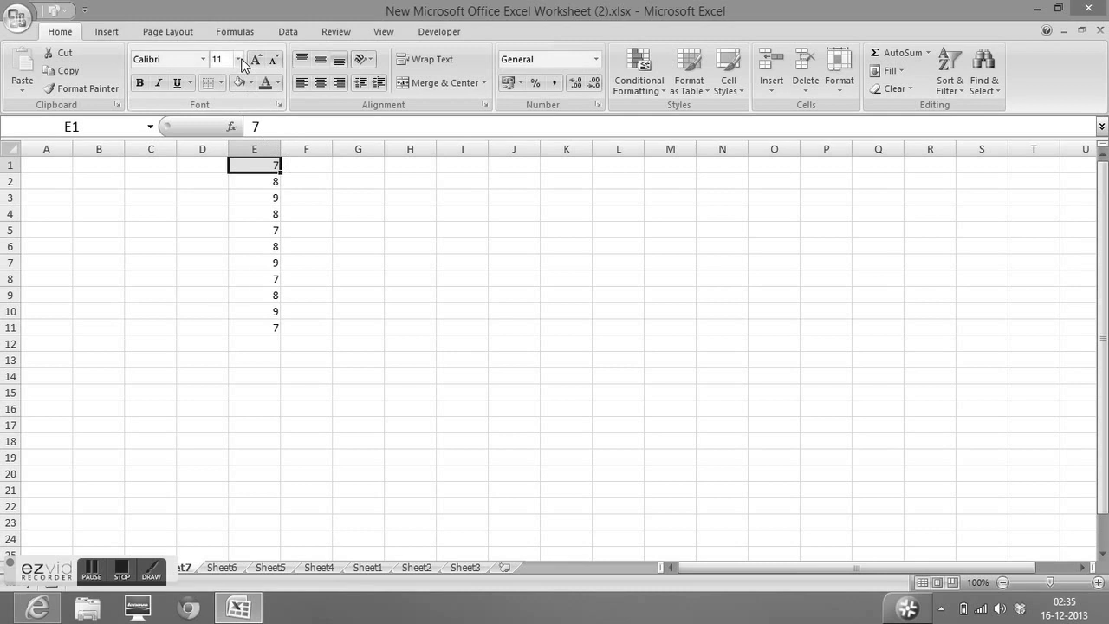
left_click(238, 59)
left_click(220, 146)
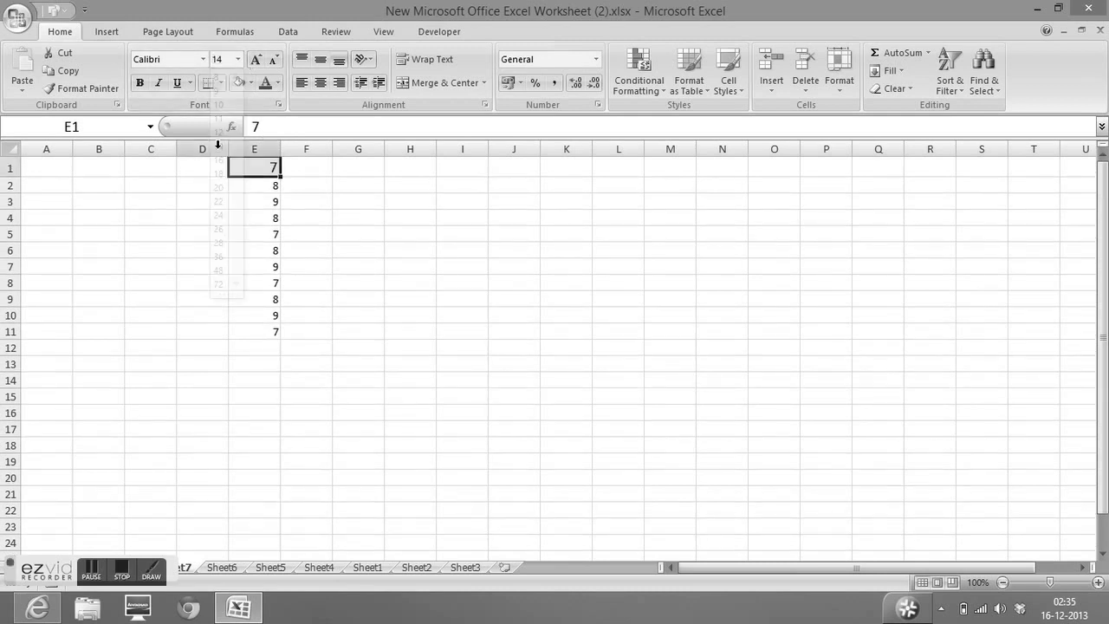
left_click(349, 198)
Copy E1's formatting to cells E4 and E7 with a locked Format Painter, and switch the painter off.
left_click(269, 166)
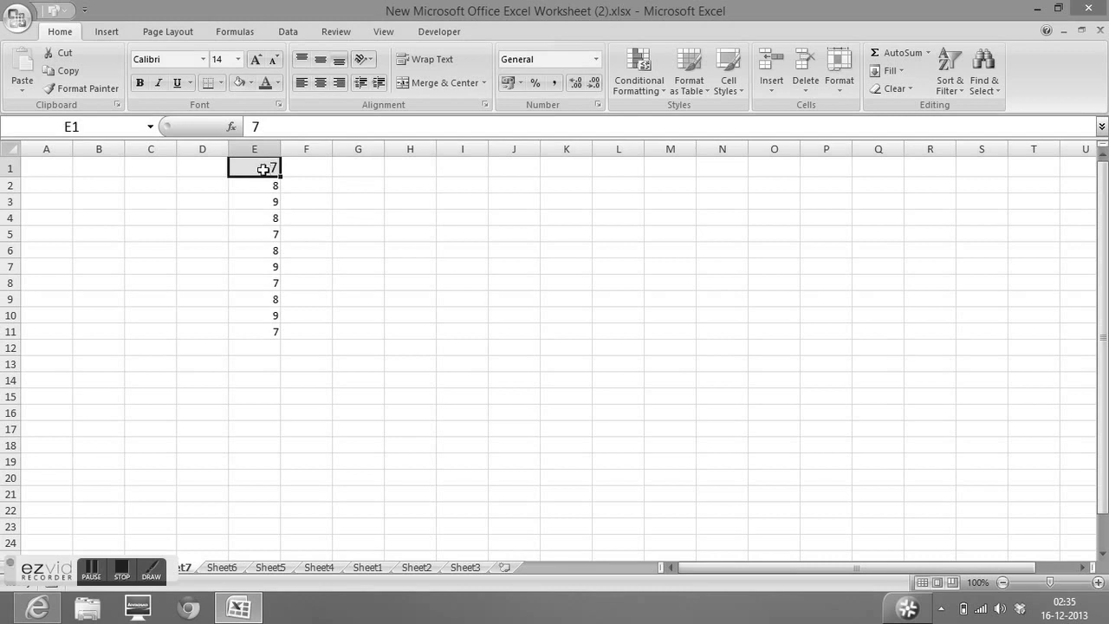
left_click(87, 90)
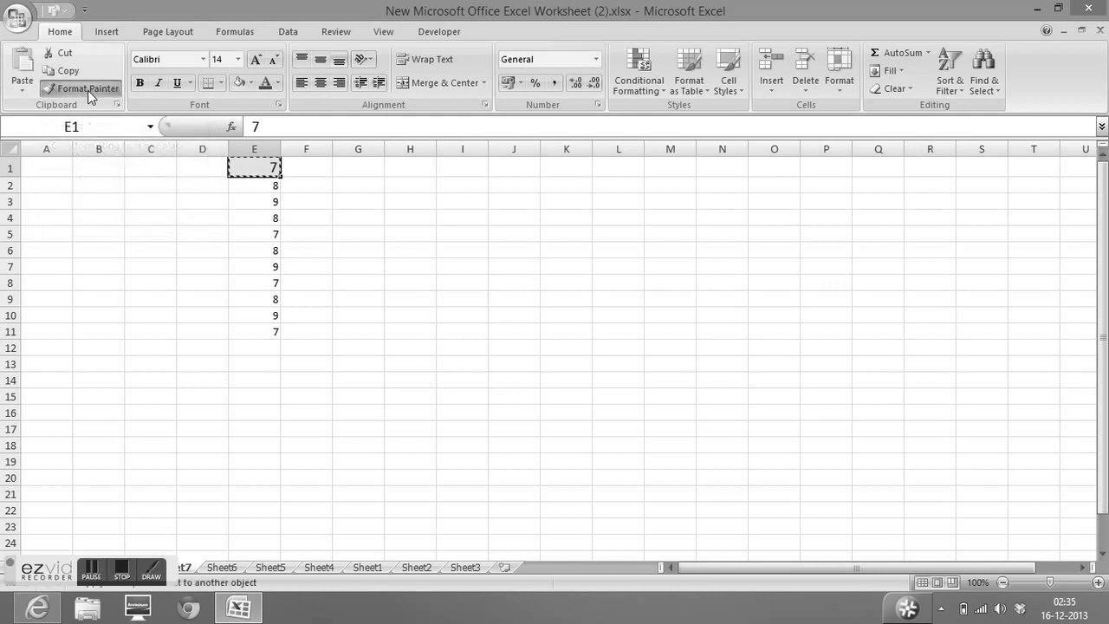
left_click(251, 217)
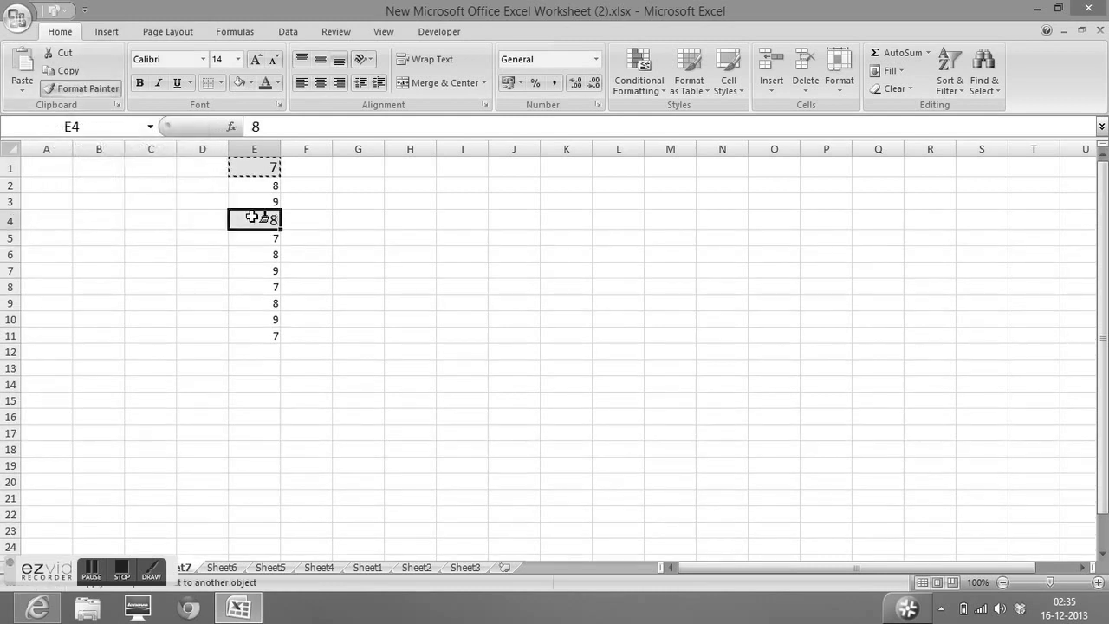
left_click(259, 269)
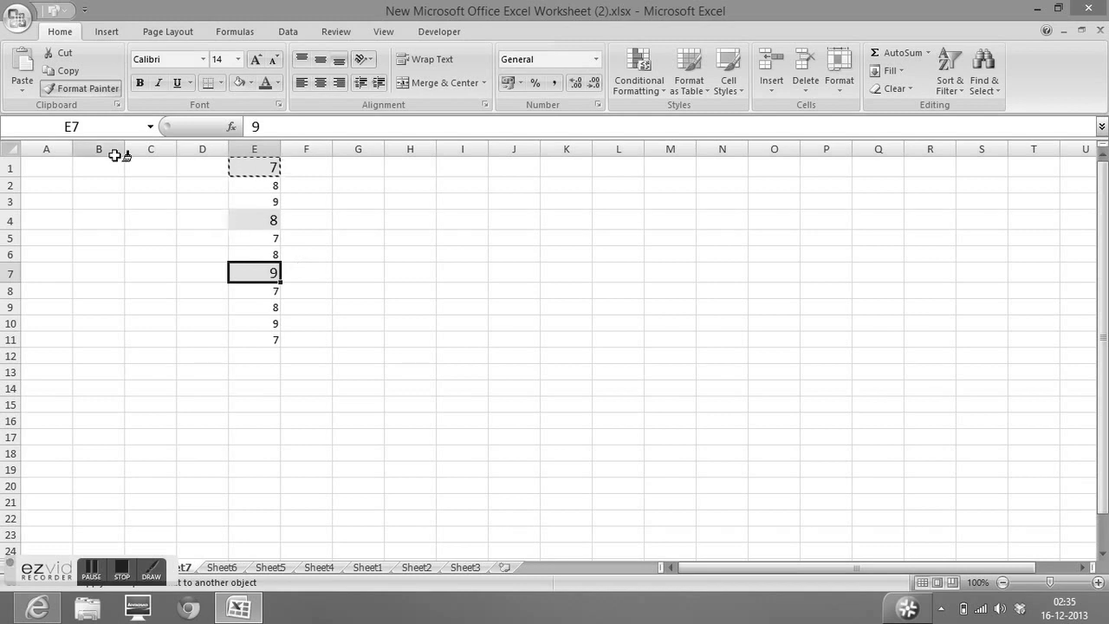
left_click(88, 88)
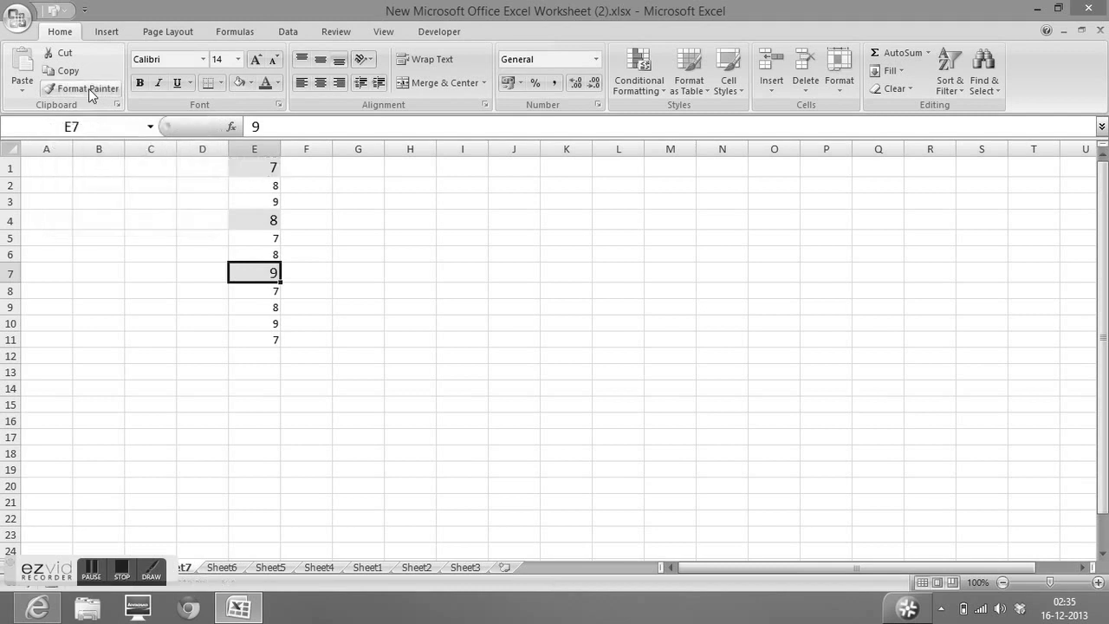
left_click(397, 198)
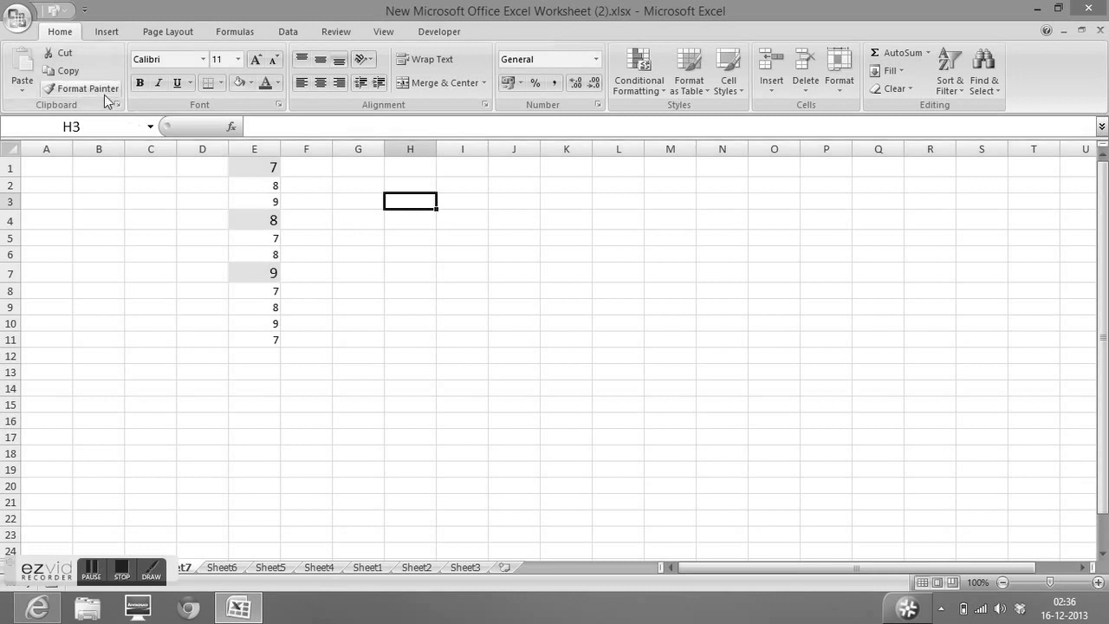
Delete the whole of column E and select cell F2.
left_click(259, 147)
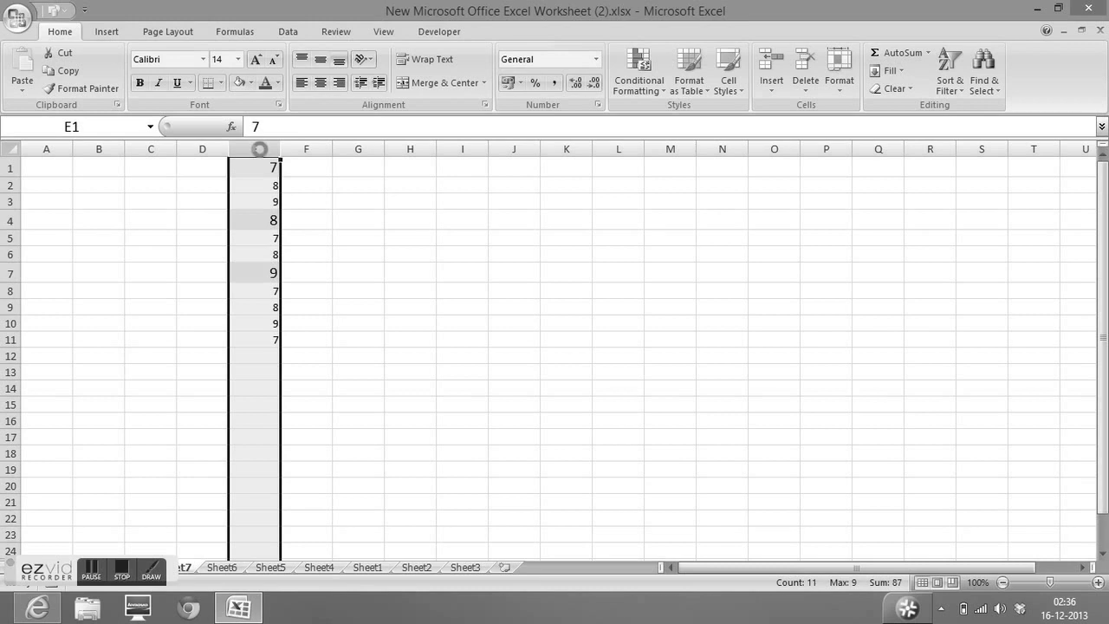
key("ctrl+minus")
left_click(424, 202)
left_click(270, 232)
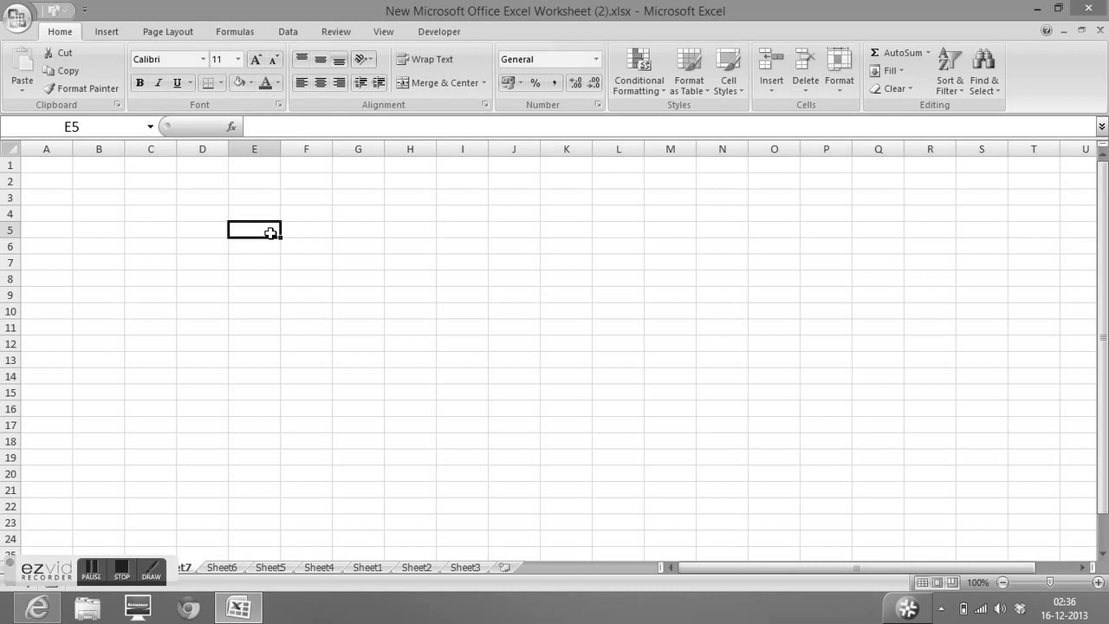
left_click(293, 182)
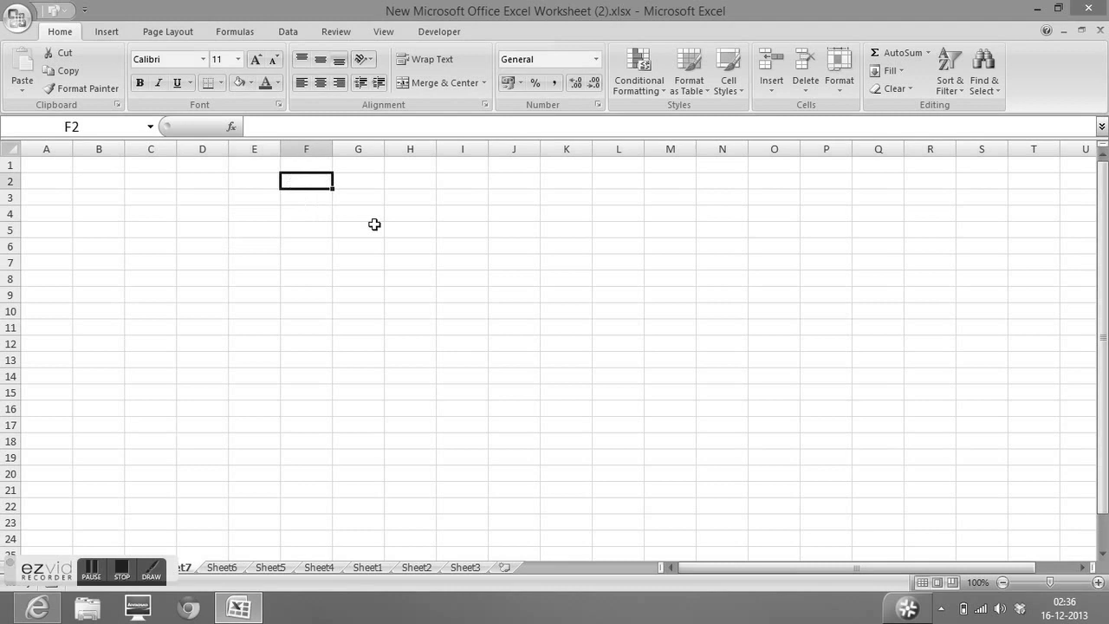
Widen column F and enter a in F2, b in F5, c in F9 and d in F13.
left_click_drag(333, 151, 361, 153)
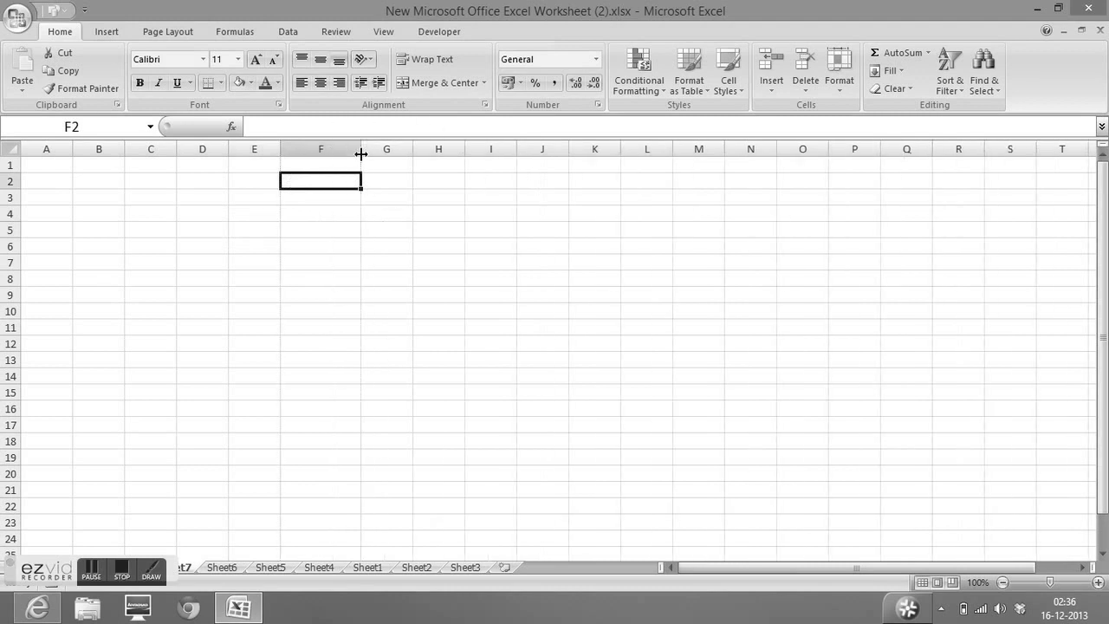
type("a")
key("Return")
key("Return")
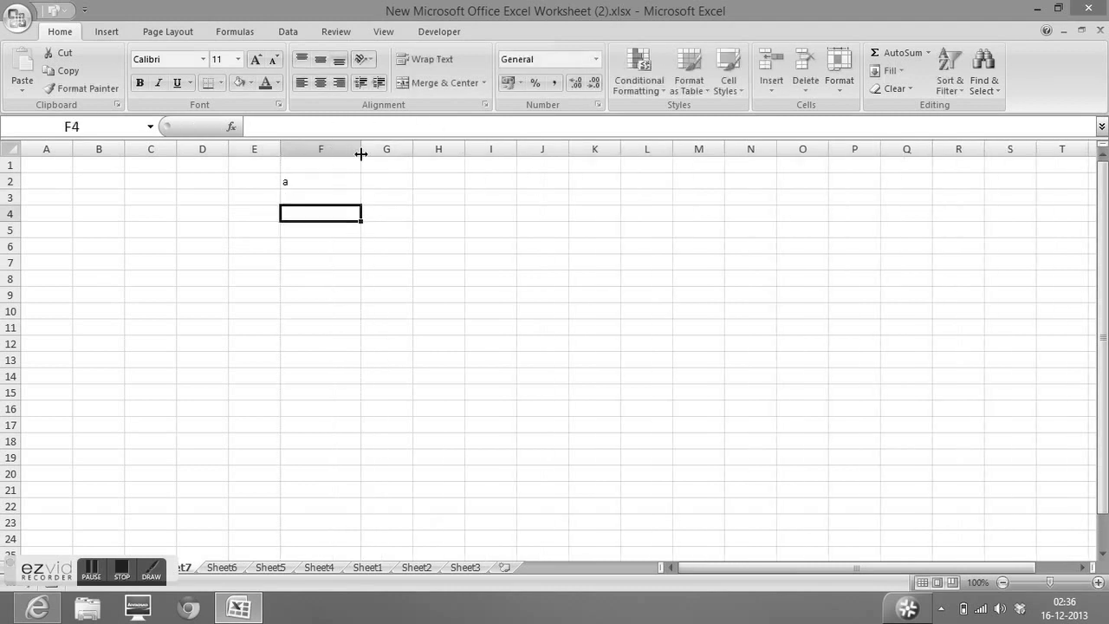
key("Return")
type("b")
key("Return")
key("Return")
key("Return")
key("Return")
type("c")
key("Return")
key("Return")
key("Return")
key("Return")
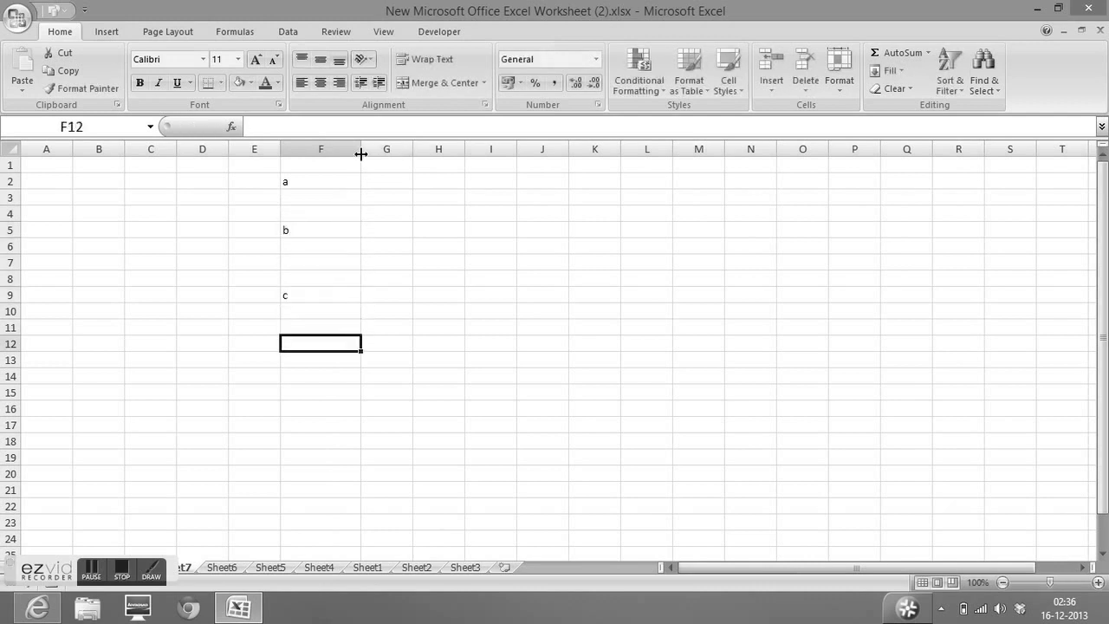
type("d")
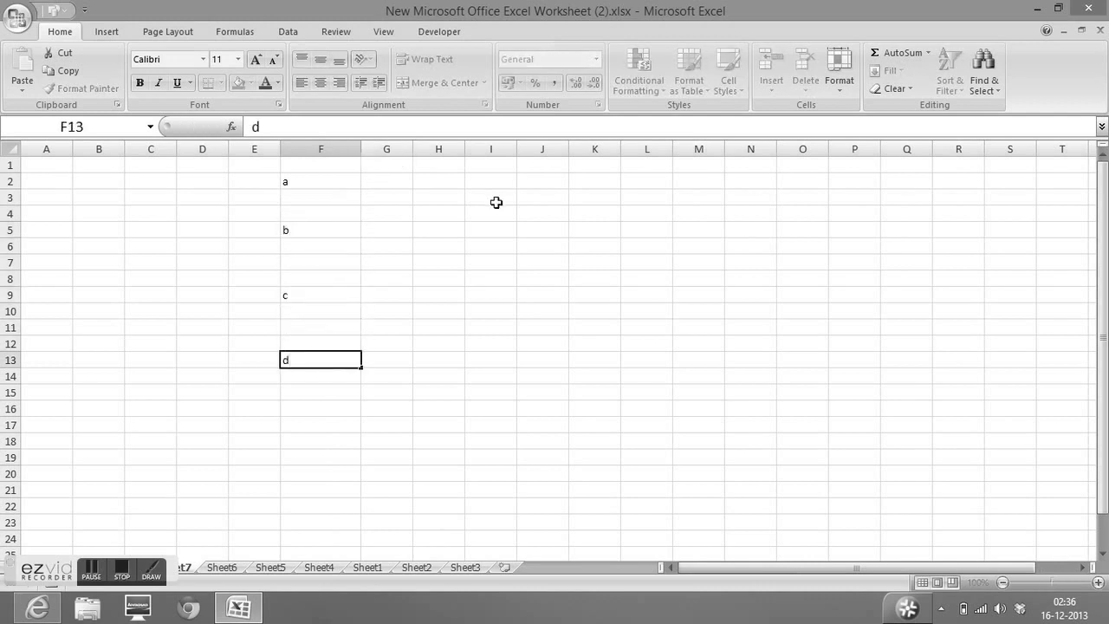
left_click(492, 198)
Set the font size of column F to 16 and centre its contents horizontally.
left_click(321, 149)
left_click(238, 59)
left_click(223, 155)
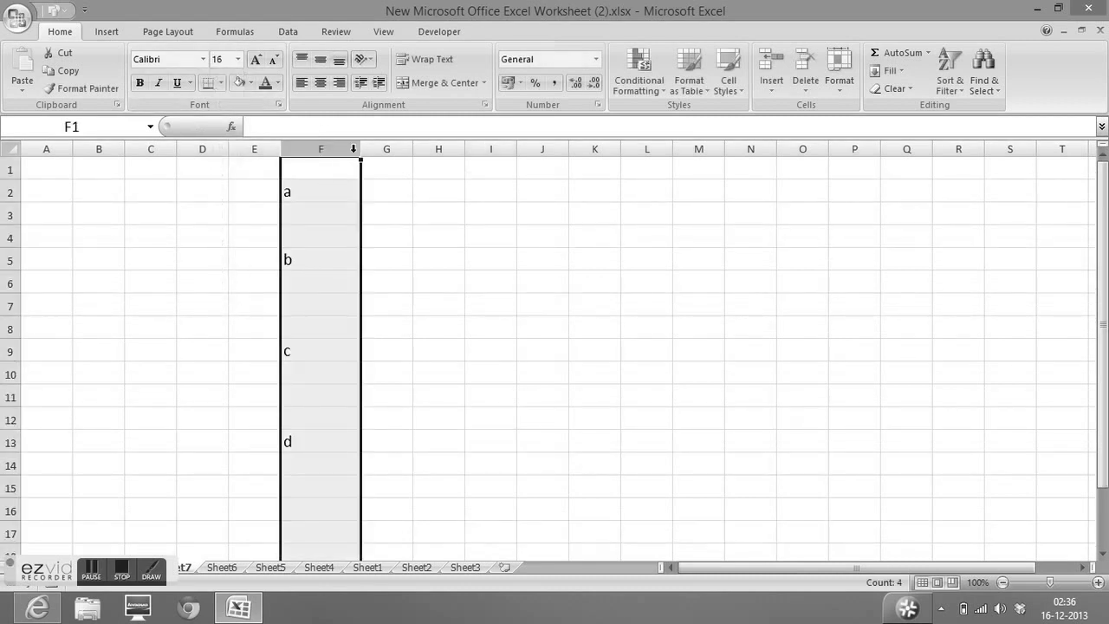
left_click(320, 82)
left_click(408, 187)
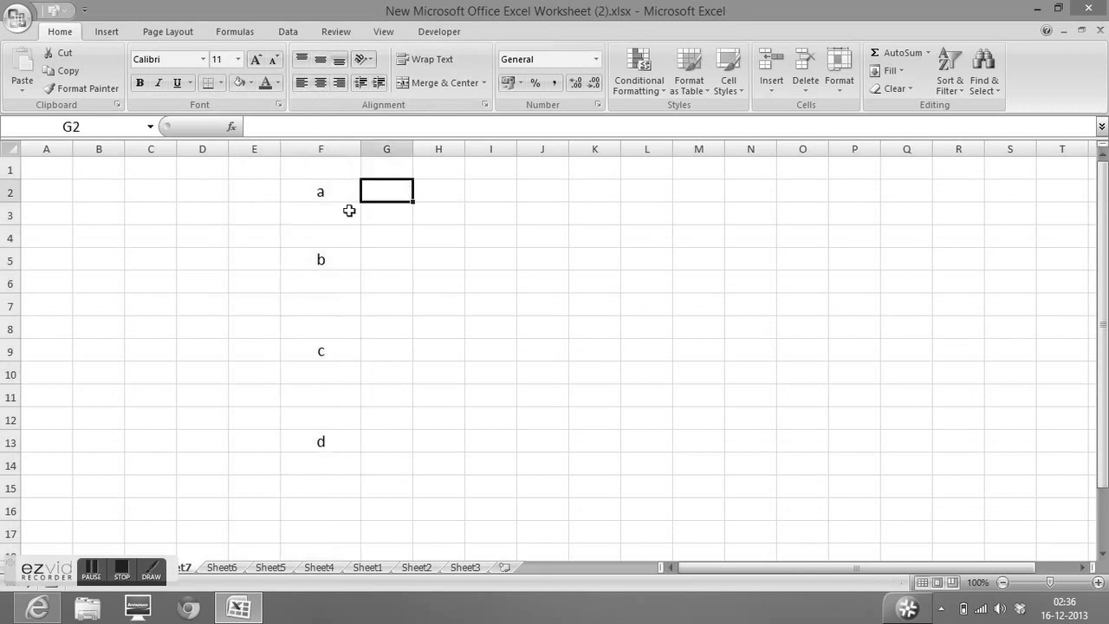
left_click_drag(331, 208, 337, 241)
left_click_drag(324, 279, 324, 328)
left_click_drag(319, 376, 326, 413)
left_click(410, 358)
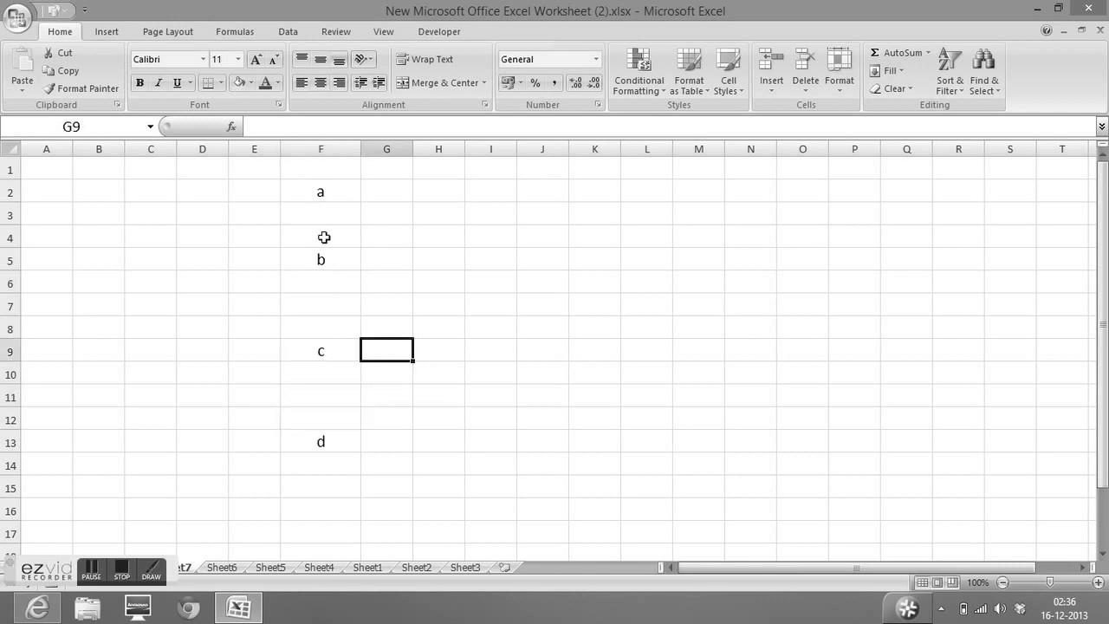
Select only the blank cells within range F2:F13 using Go To Special.
left_click_drag(321, 188, 334, 438)
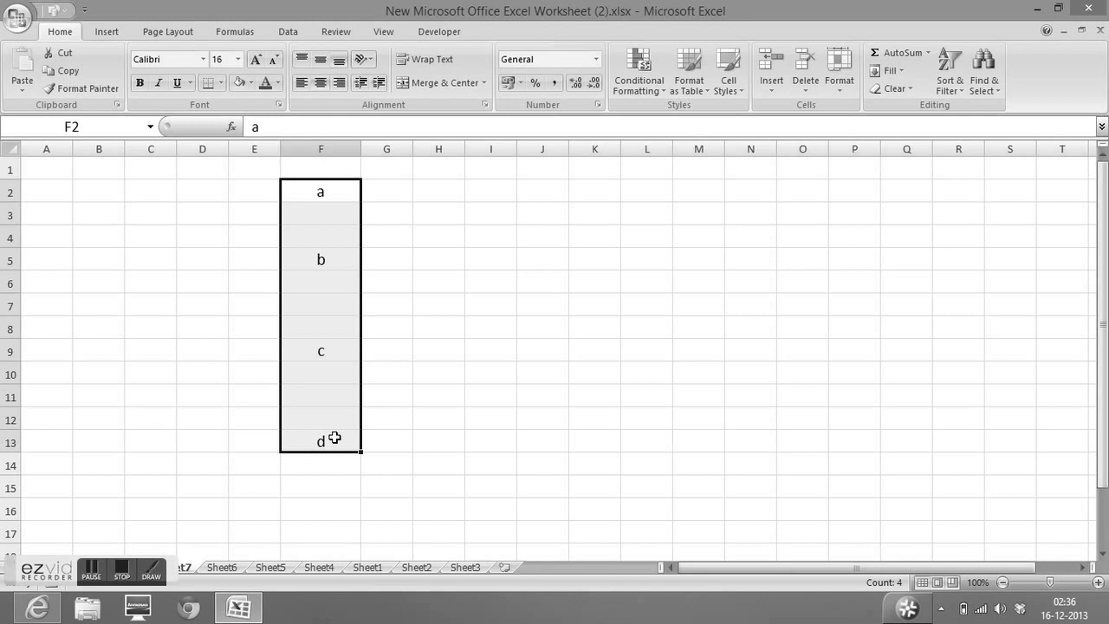
key("ctrl+g")
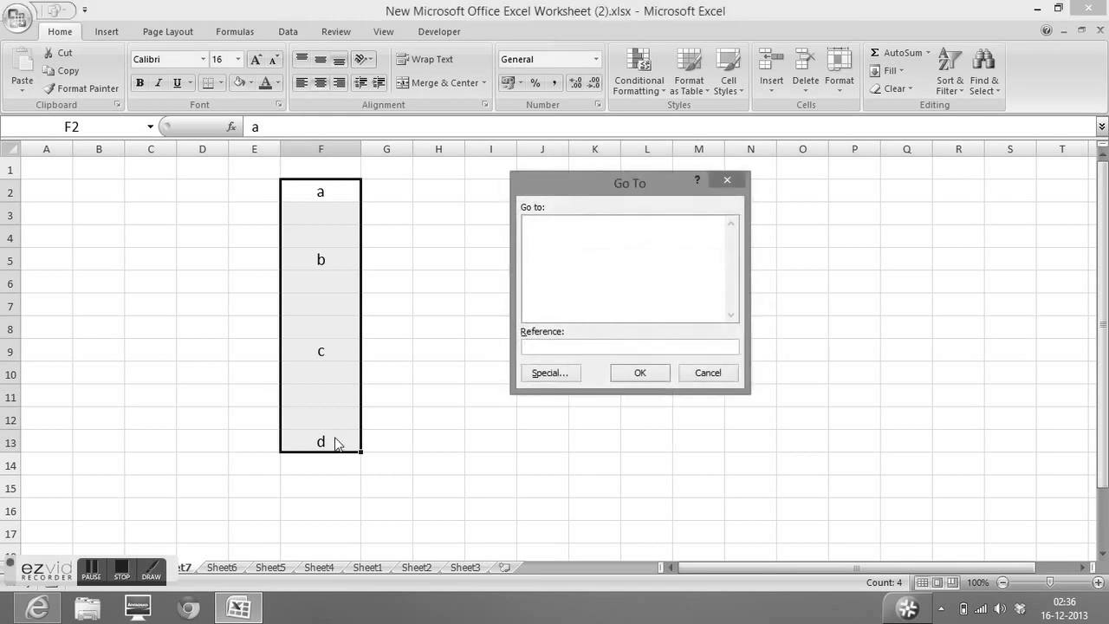
left_click(553, 374)
left_click(530, 308)
left_click(637, 400)
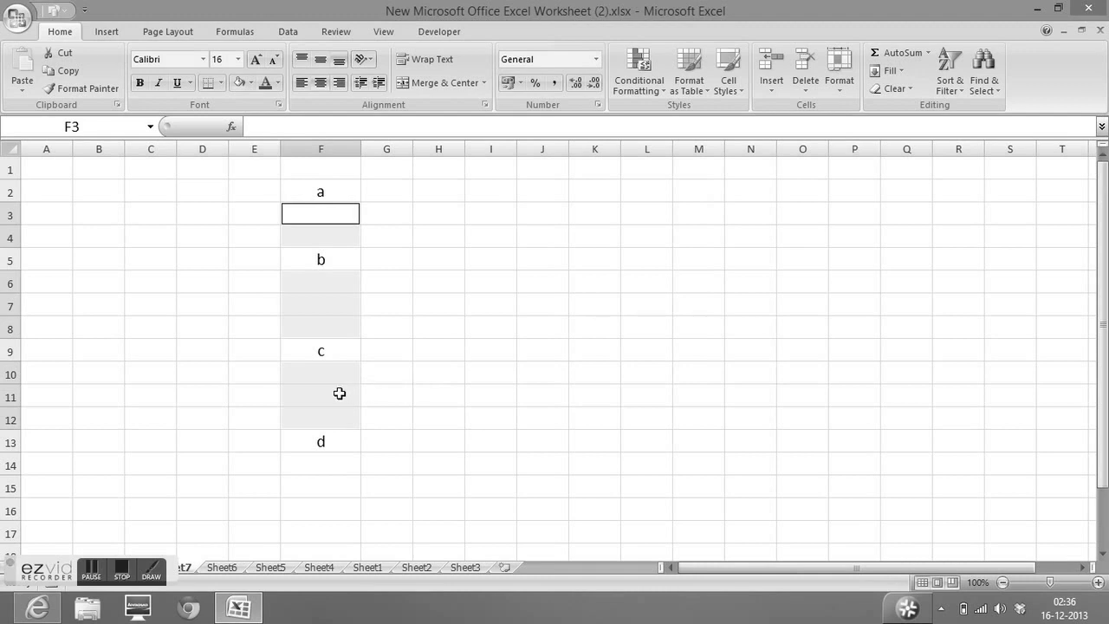
Delete the selected blank cells in column F, shifting the remaining cells up.
right_click(339, 393)
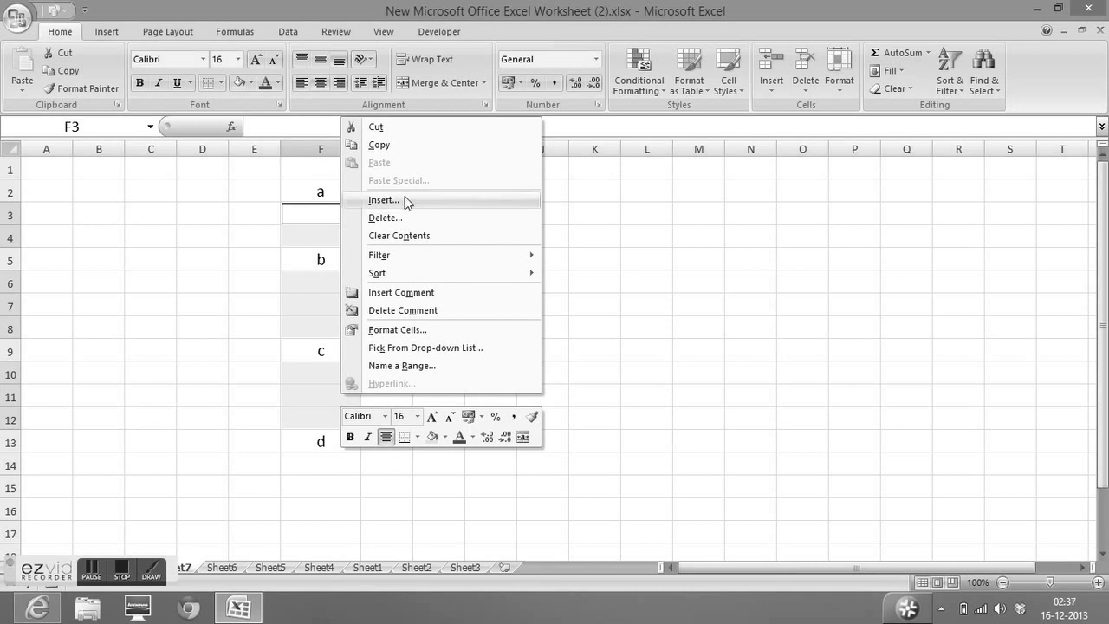
left_click(384, 219)
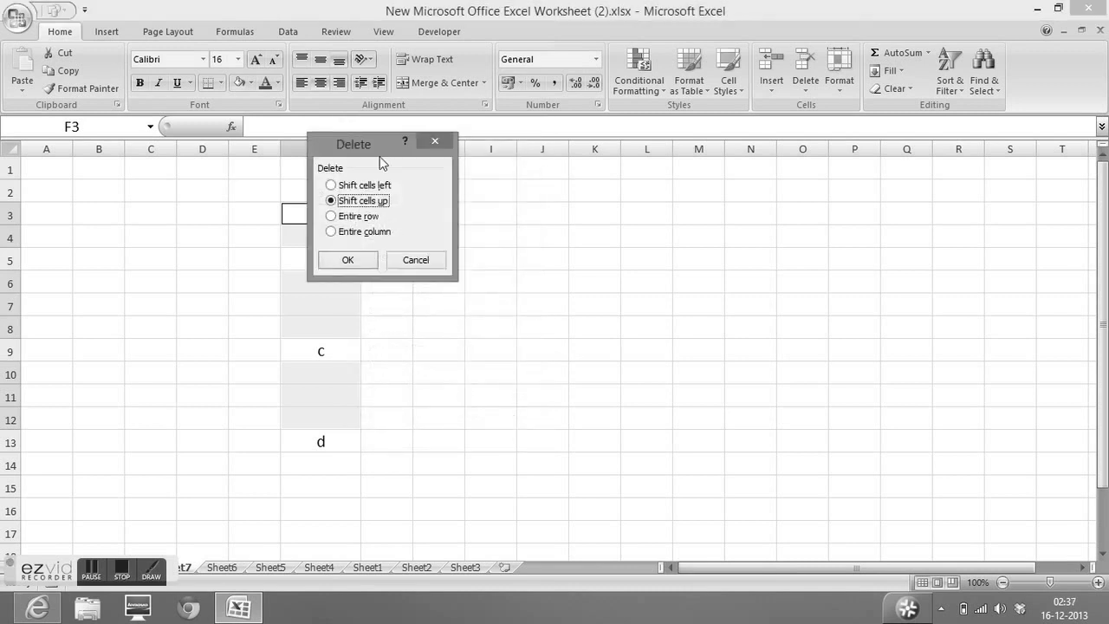
left_click(359, 261)
left_click(386, 199)
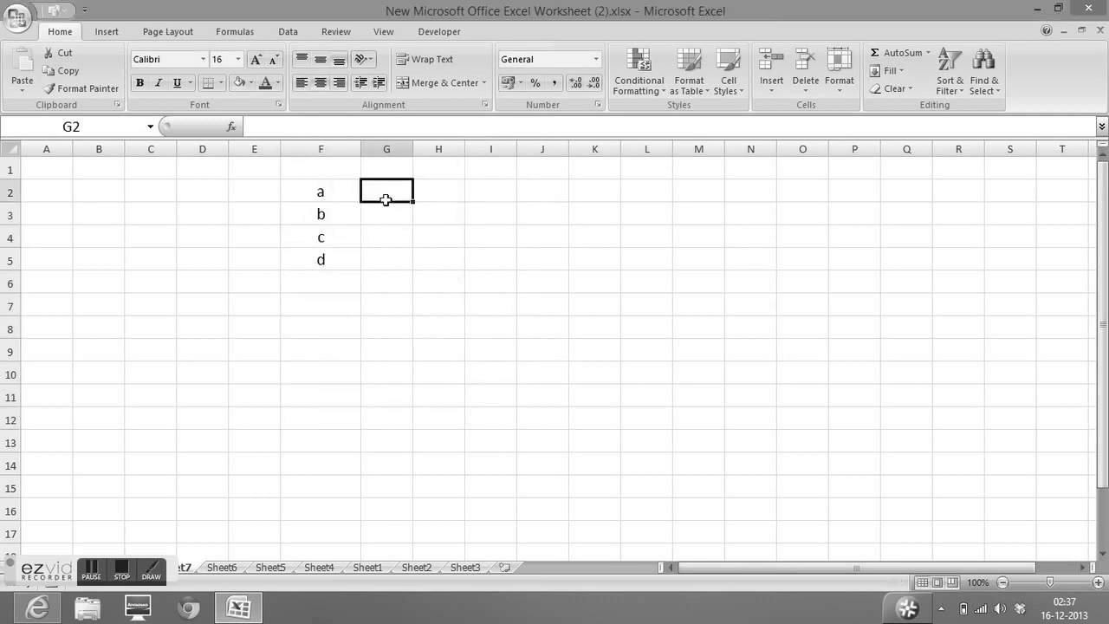
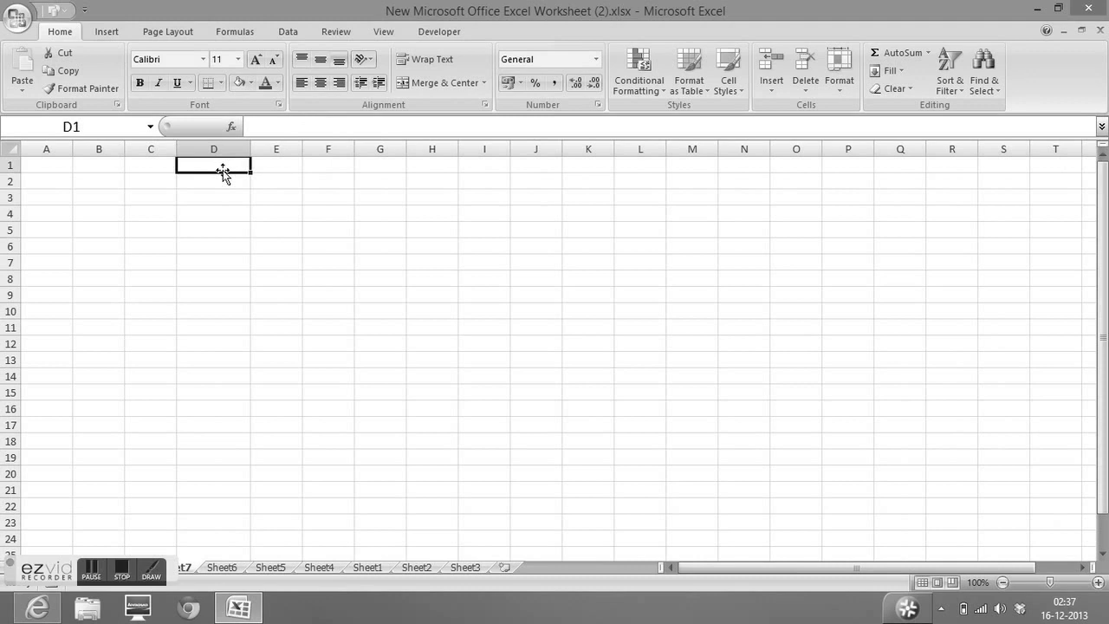
Enter 4, 7, 8, 5, 6, 5, 2, 8 down cells D1 to D8 and centre column D.
type("4 7 8 5 6 5 2 8")
key("Return")
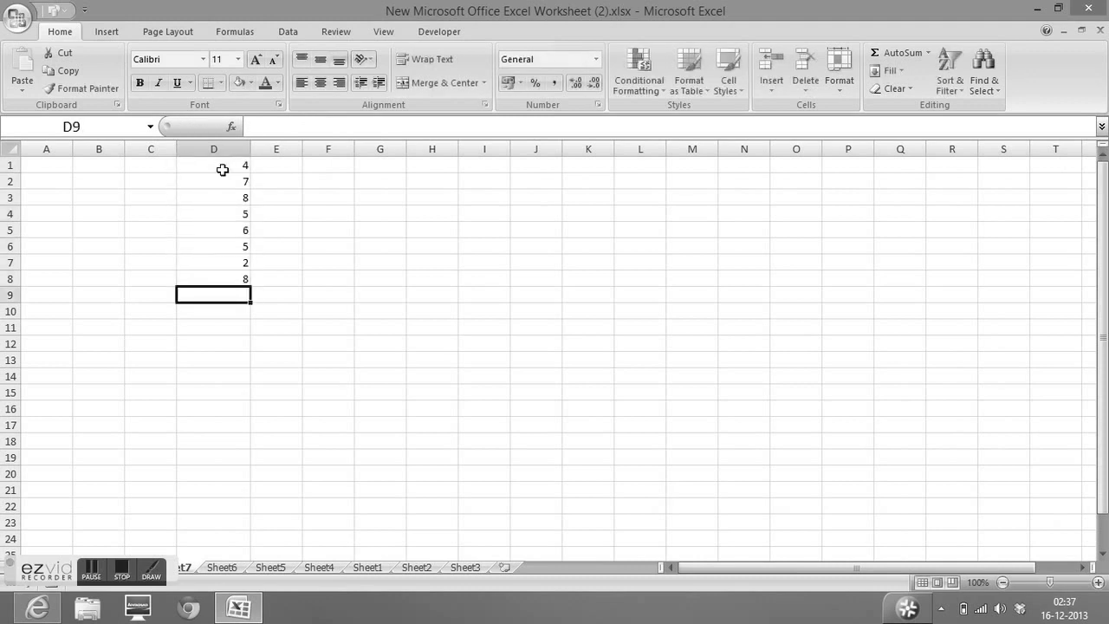
left_click(213, 149)
left_click(321, 82)
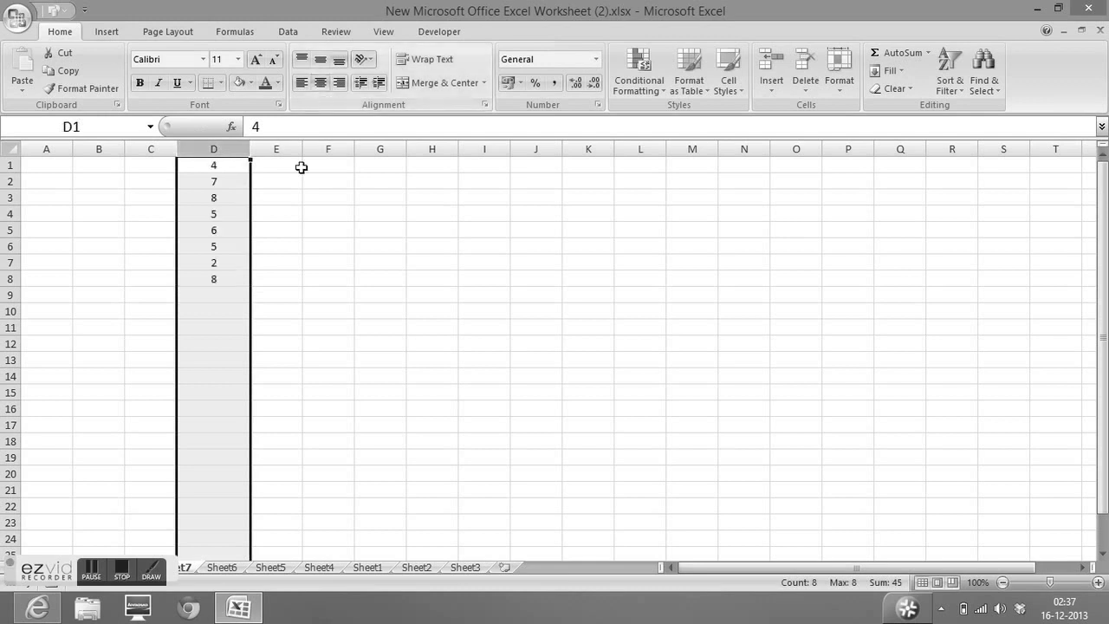
Widen column E and enter the formula =D1*10 in cell E1.
left_click(300, 167)
left_click_drag(301, 149, 353, 150)
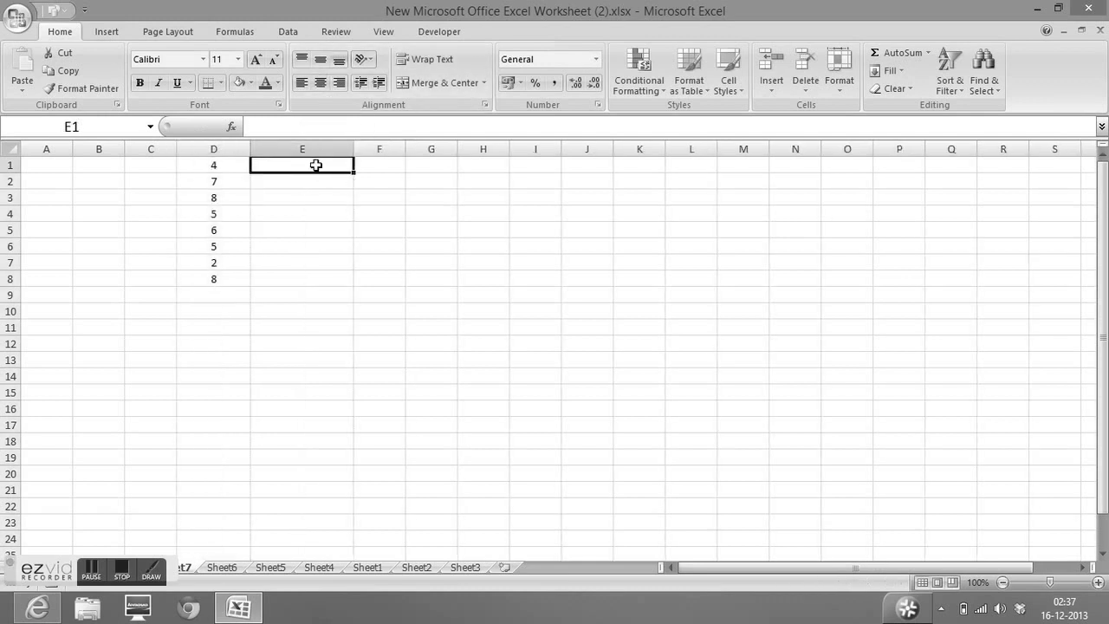
type("=")
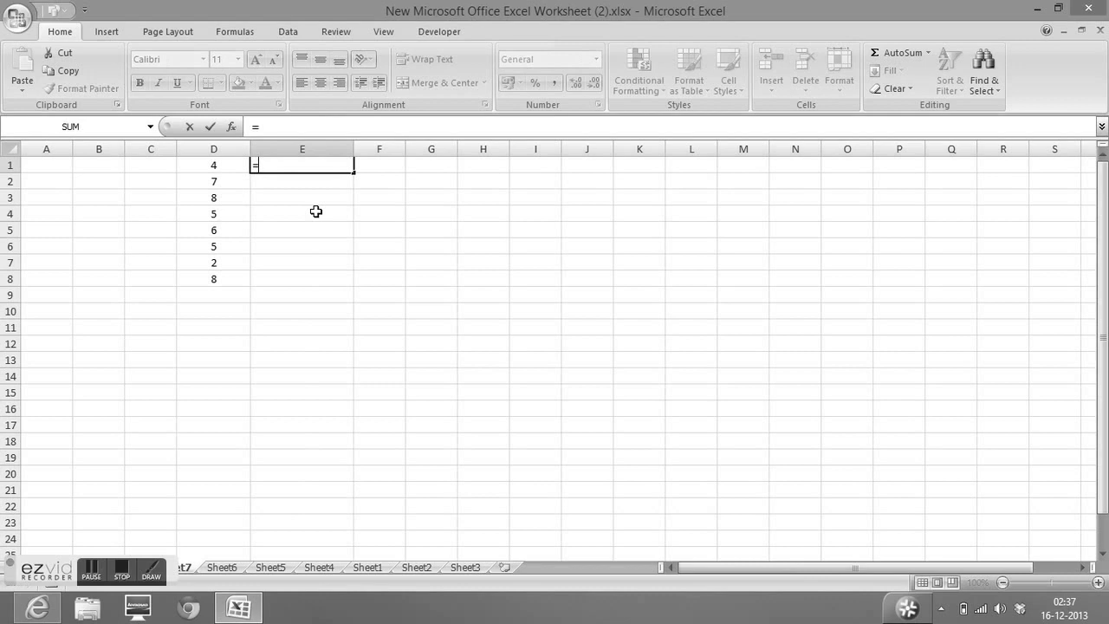
key("Left")
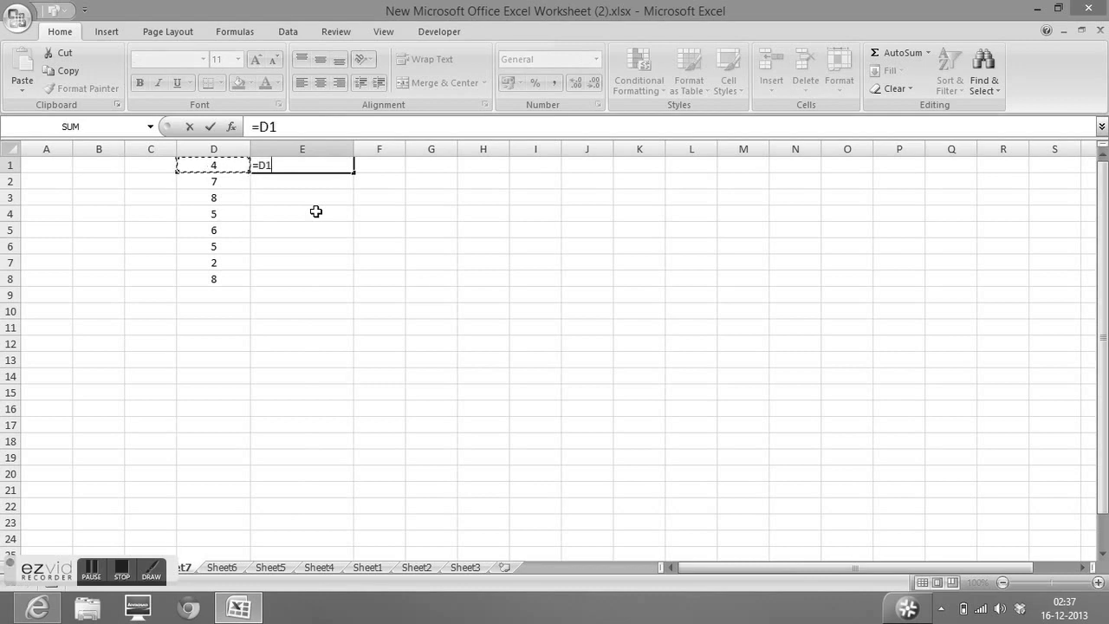
type("+10")
key("BackSpace")
key("BackSpace")
key("BackSpace")
type("*10")
key("Return")
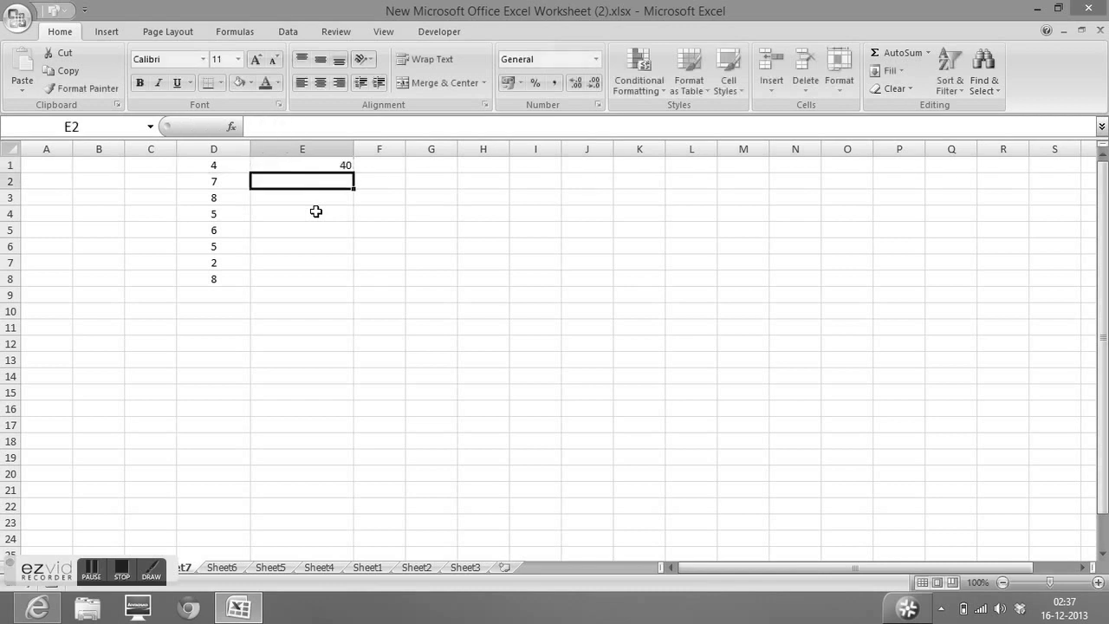
Fill E1's formula down to cell E8 and centre the contents of column E.
left_click(325, 165)
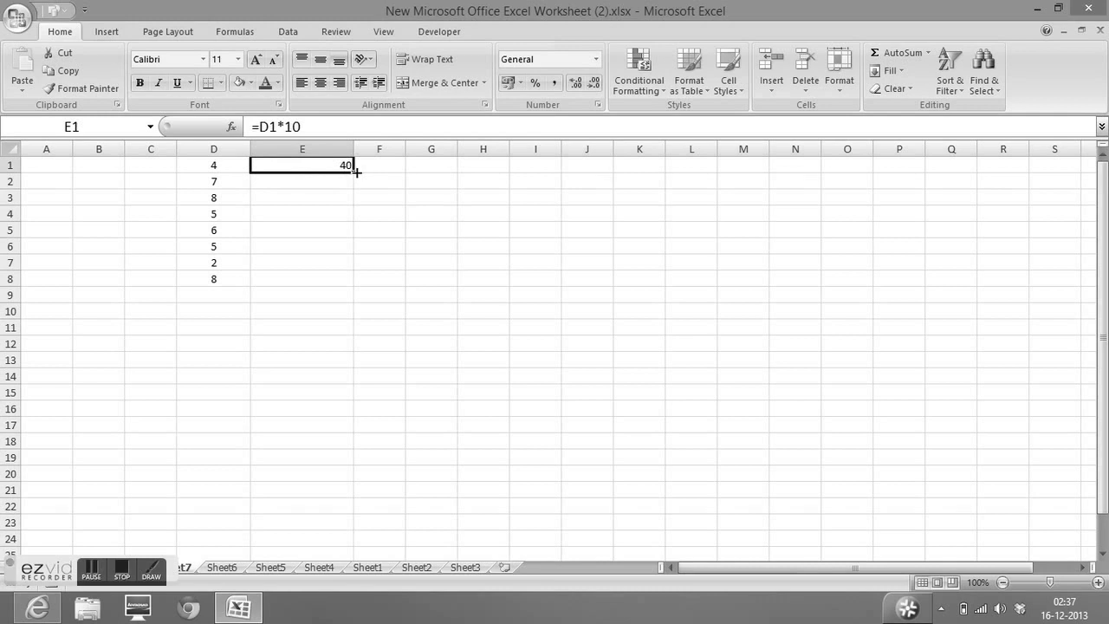
left_click_drag(356, 172, 358, 292)
left_click(431, 198)
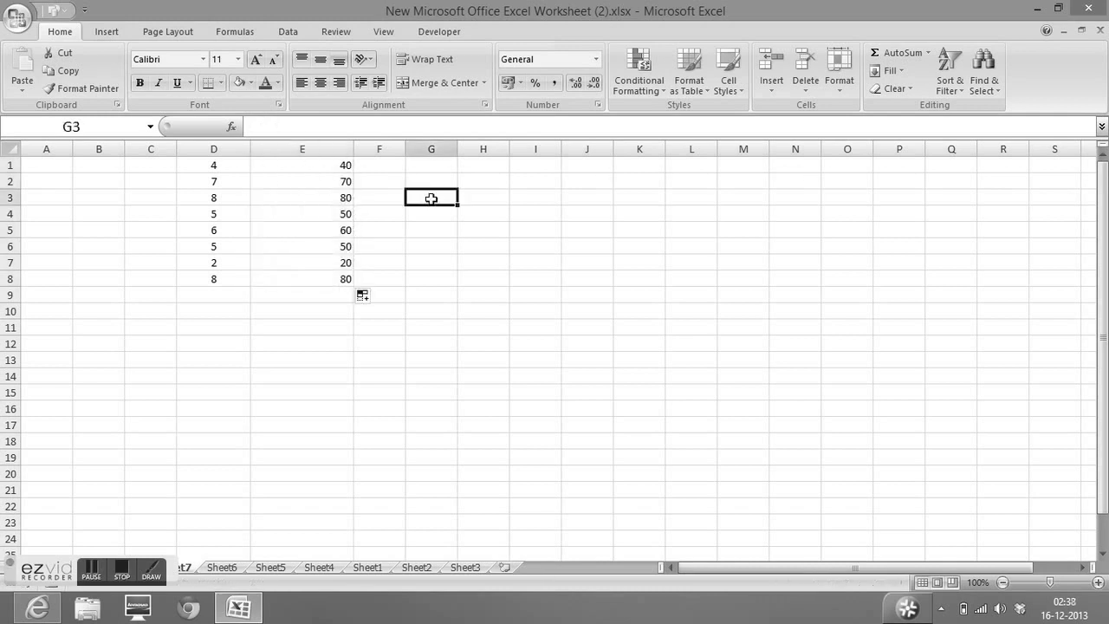
left_click(303, 149)
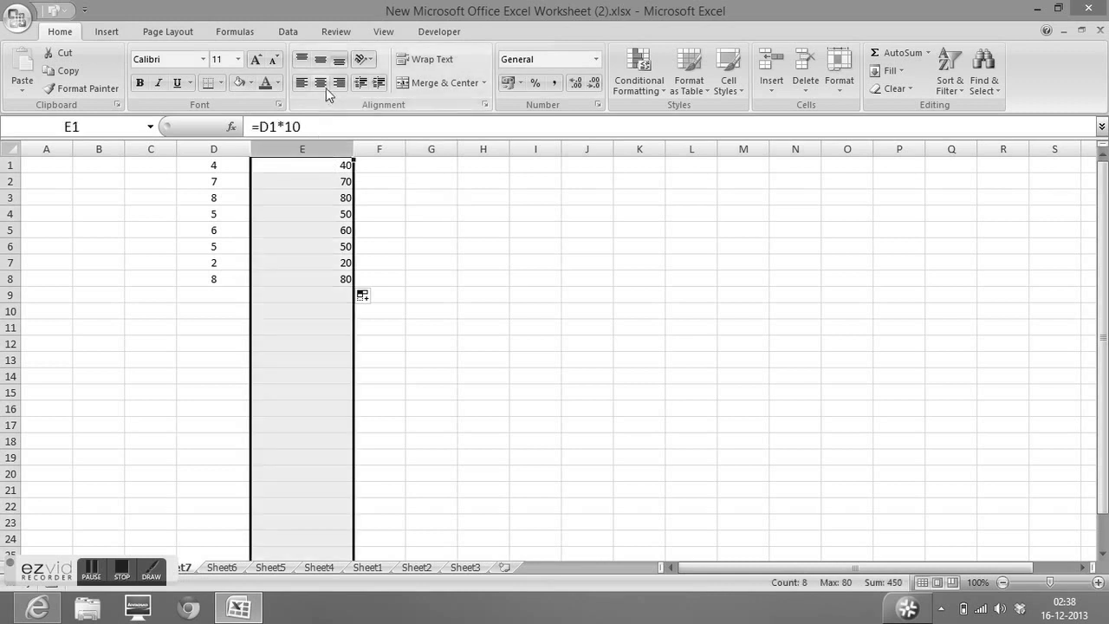
left_click(389, 182)
left_click(305, 166)
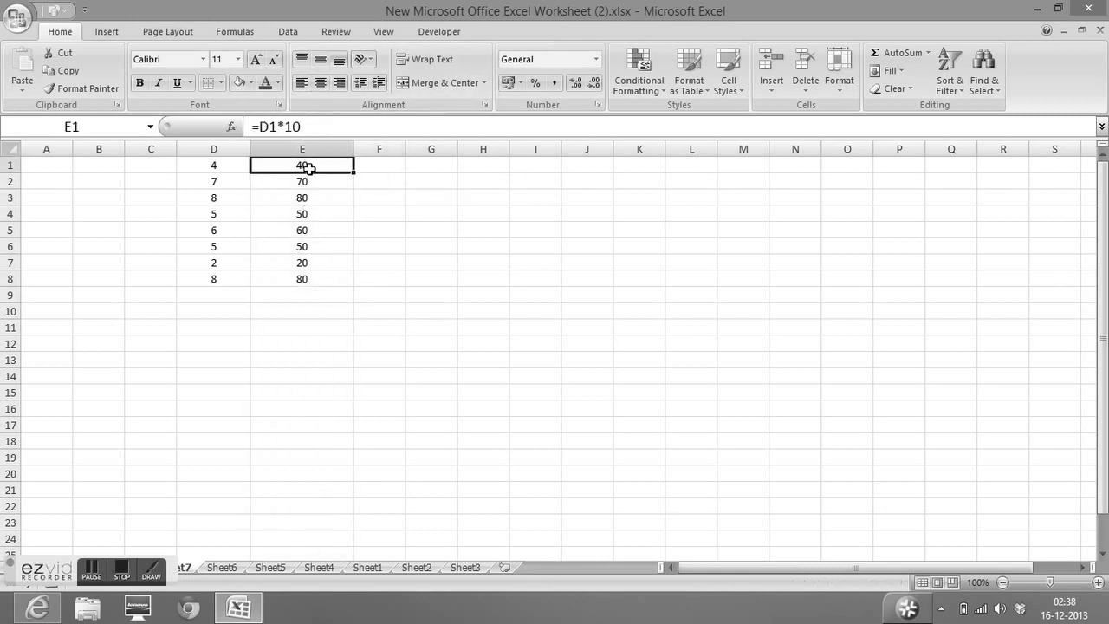
Display formulas instead of values across the sheet, examine those in E1:E8, and switch back to values.
left_click(142, 165)
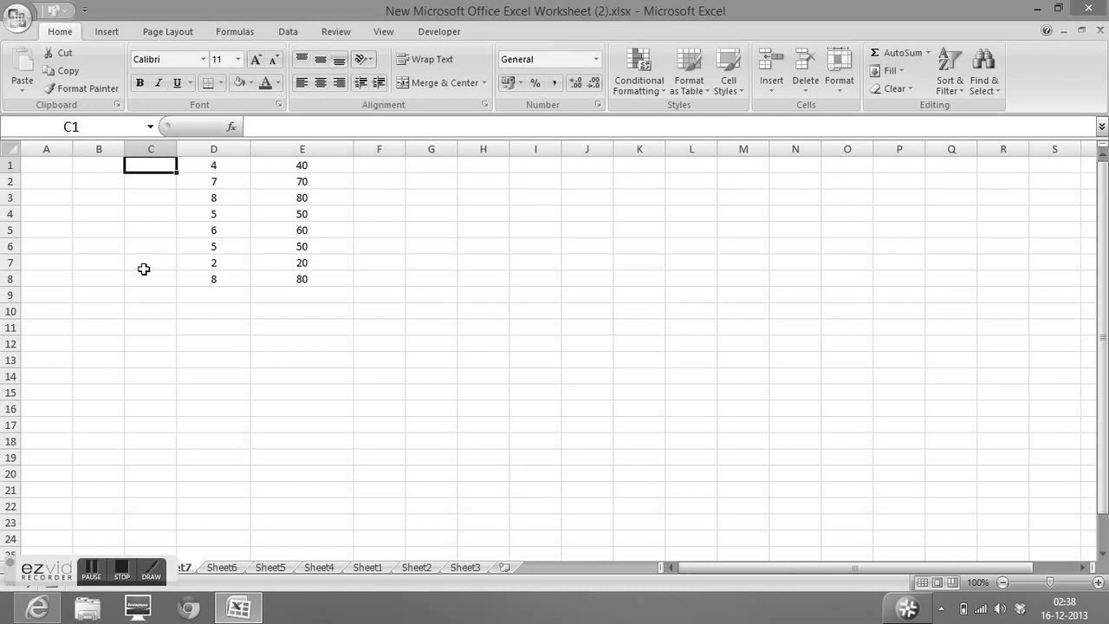
key("ctrl+grave")
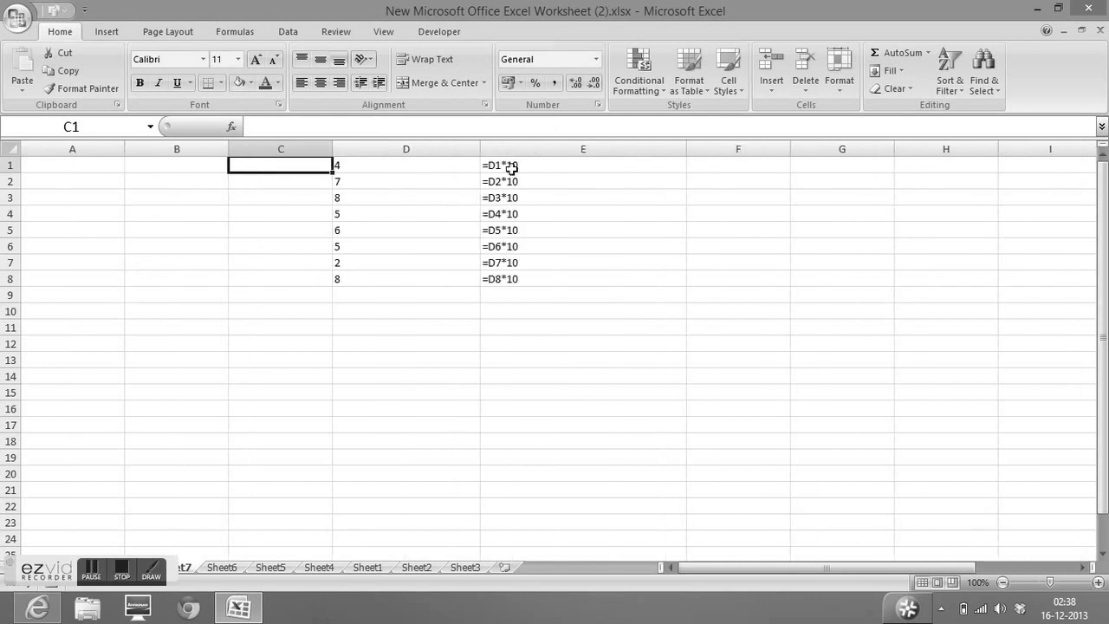
left_click_drag(511, 169, 530, 276)
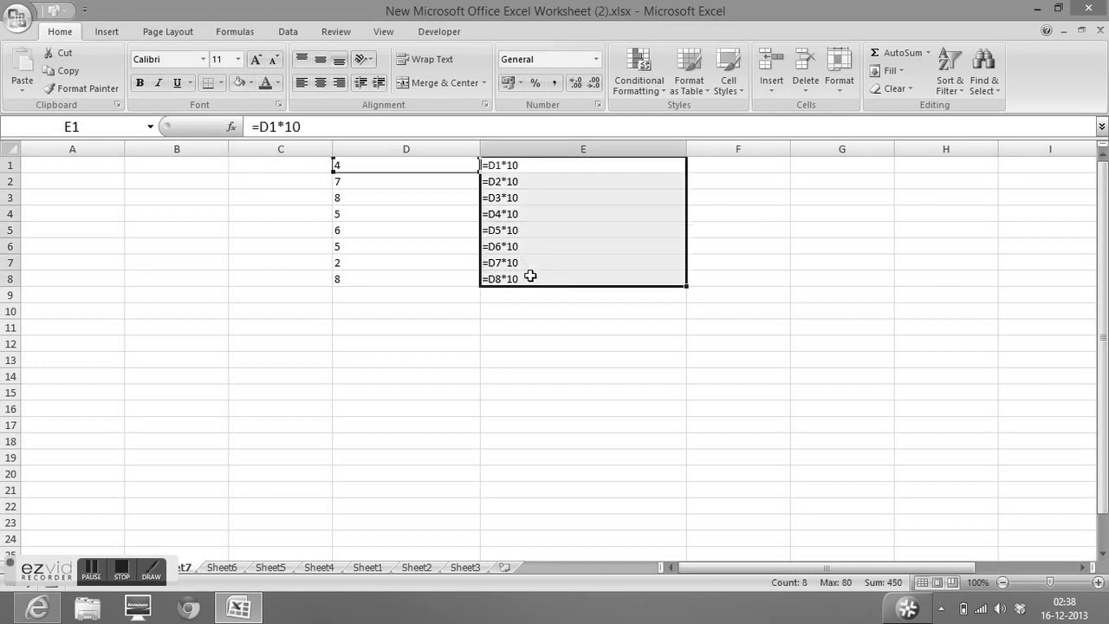
left_click(525, 327)
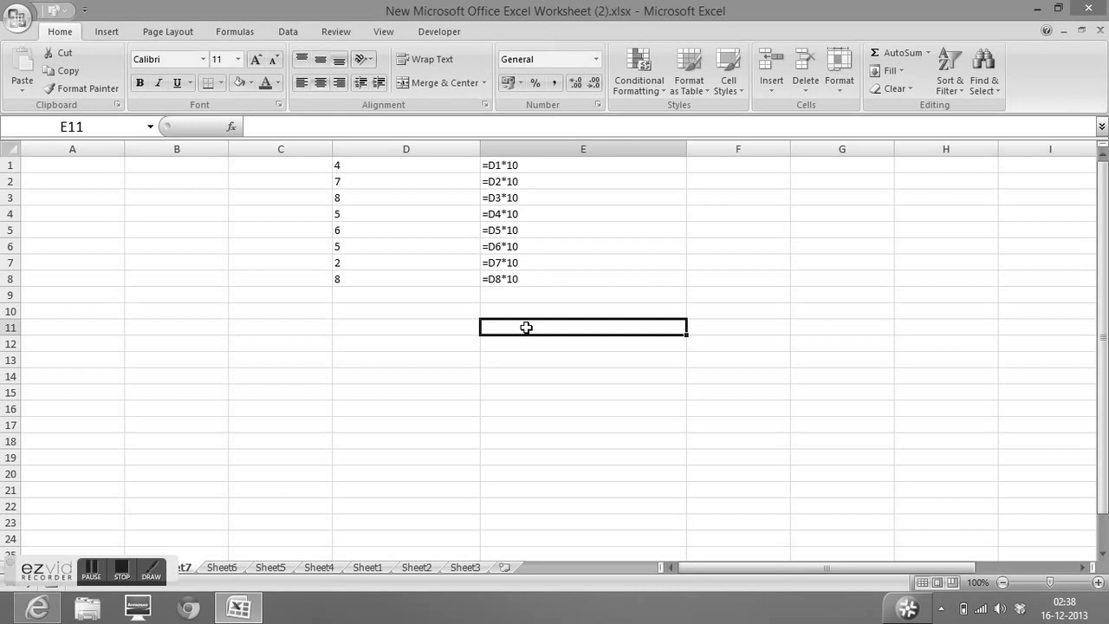
key("ctrl+grave")
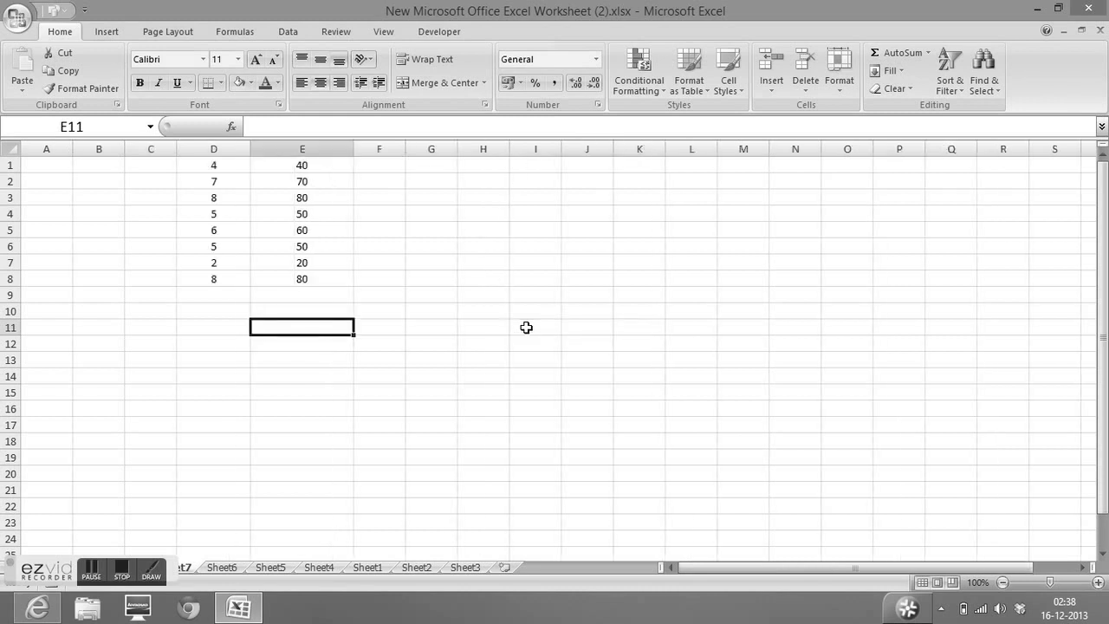
Widen column F and enter the shortcut note "Ctrl + `" in cell F2.
left_click_drag(405, 149, 485, 149)
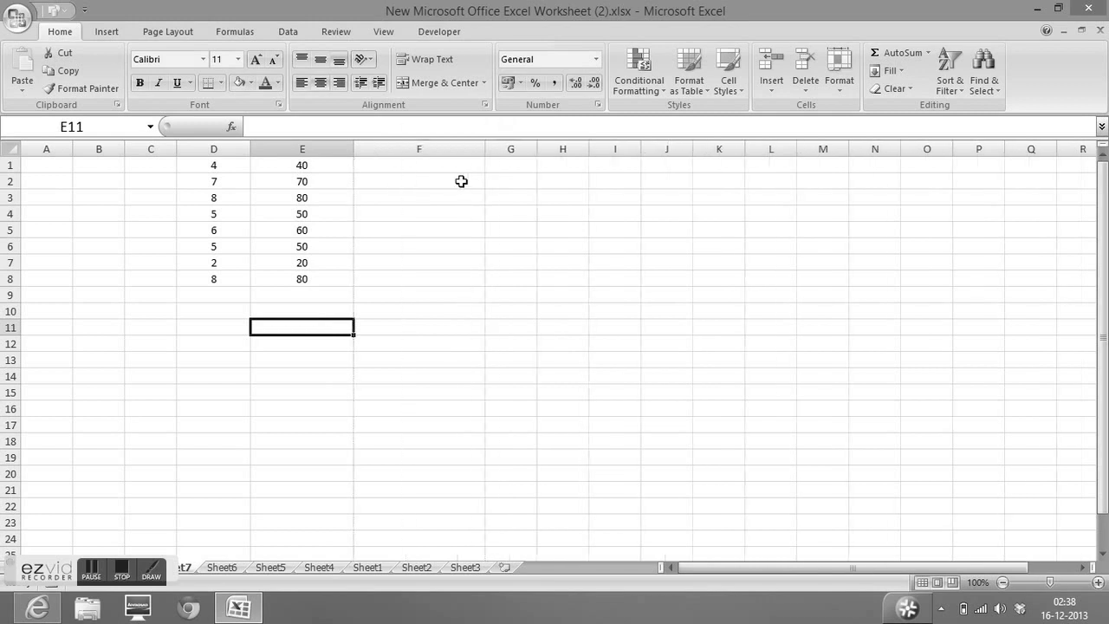
left_click(450, 182)
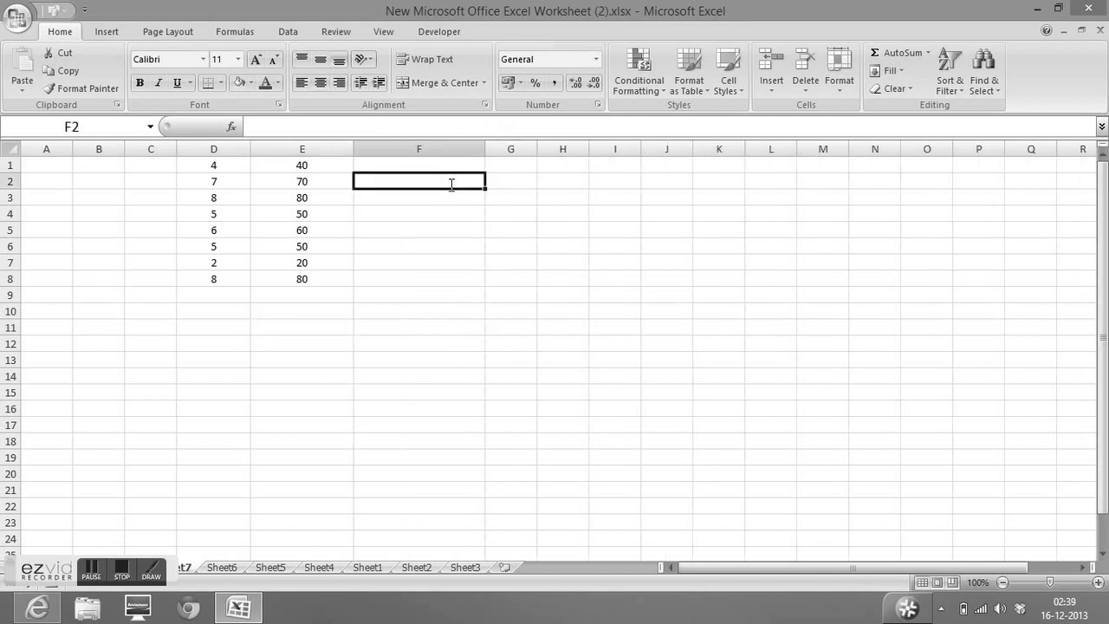
type("Ctrl +")
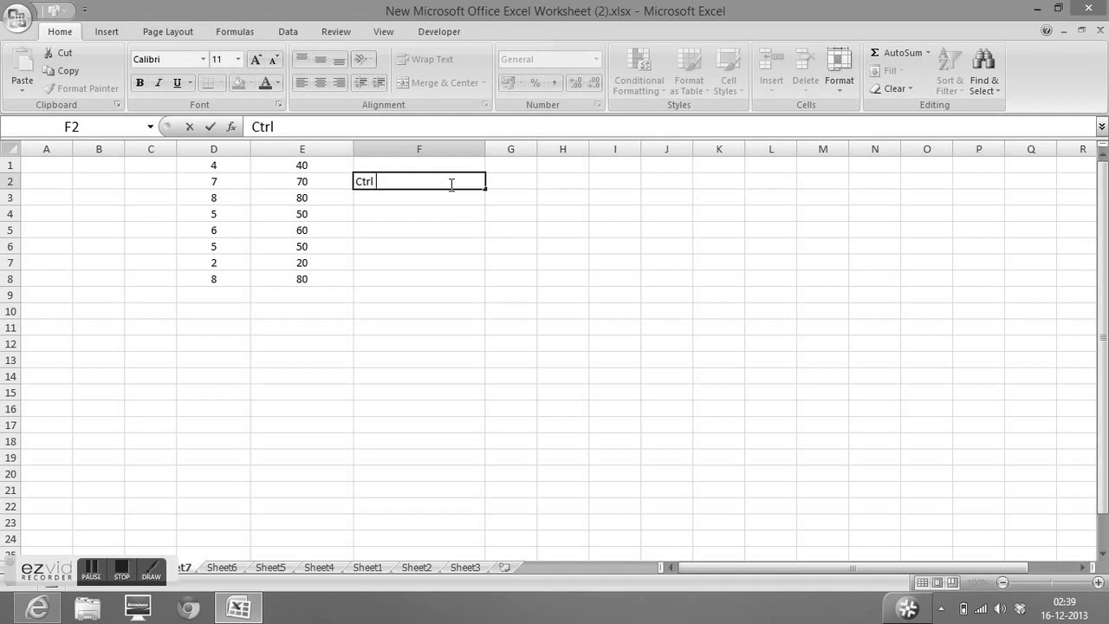
type(" `")
key("Return")
Set the font size of the shortcut note in cell F2 to 22.
left_click(449, 181)
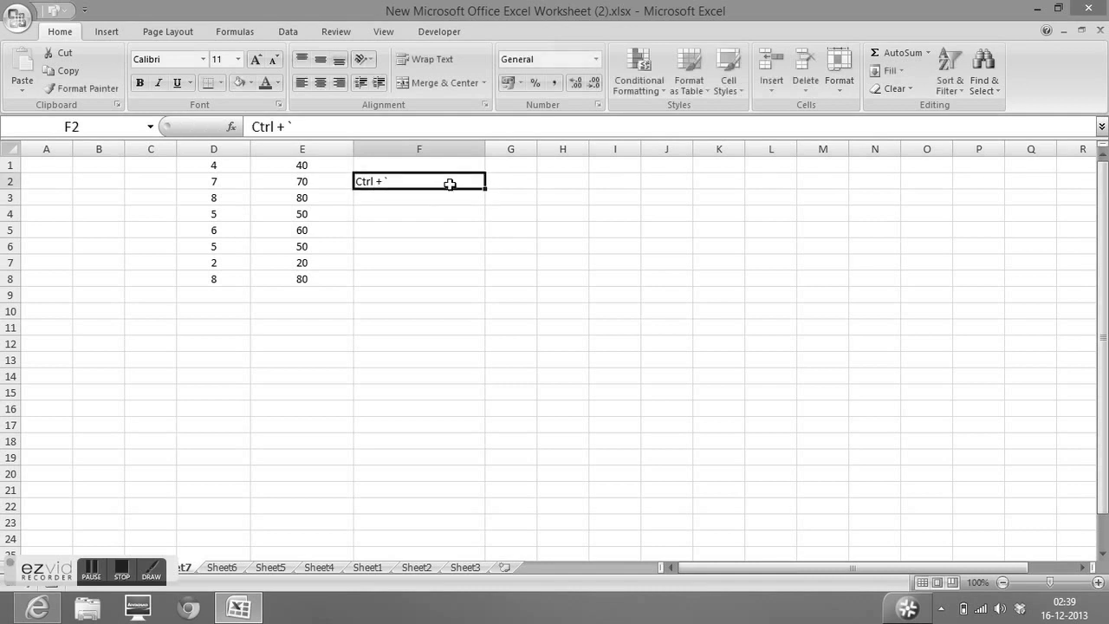
left_click(238, 59)
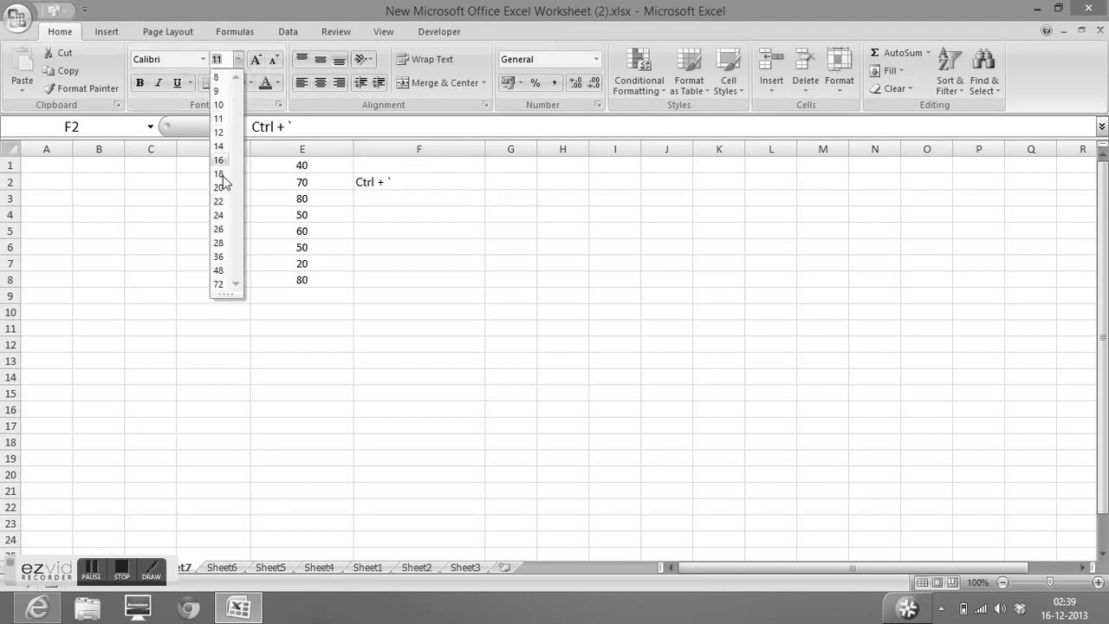
left_click(219, 201)
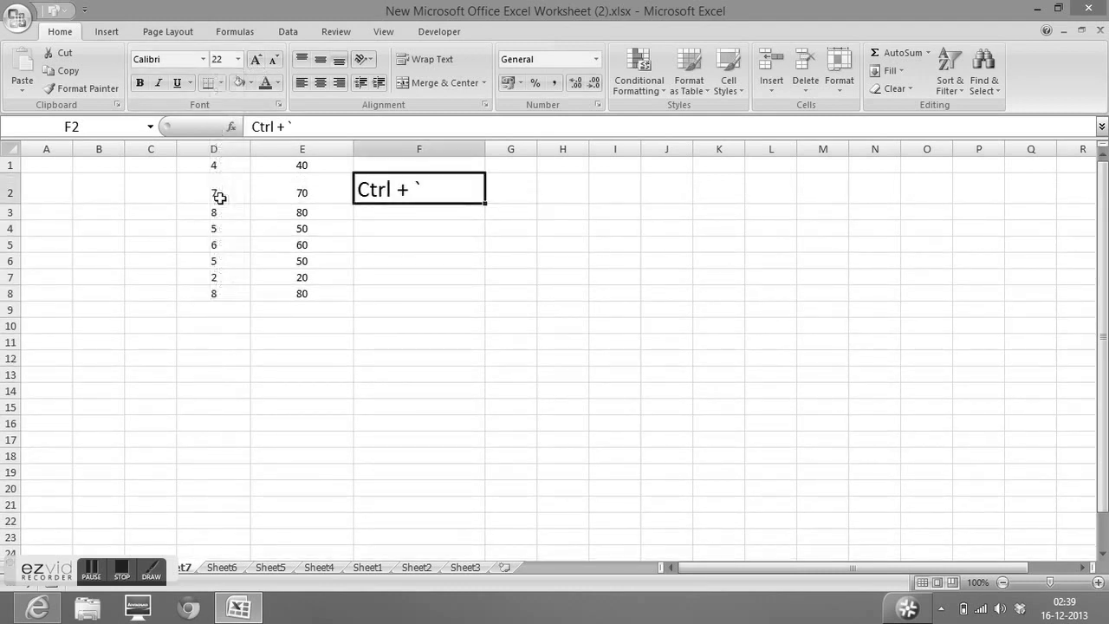
Delete columns D through F together with the numbers, formulas and shortcut note they contain.
left_click(564, 226)
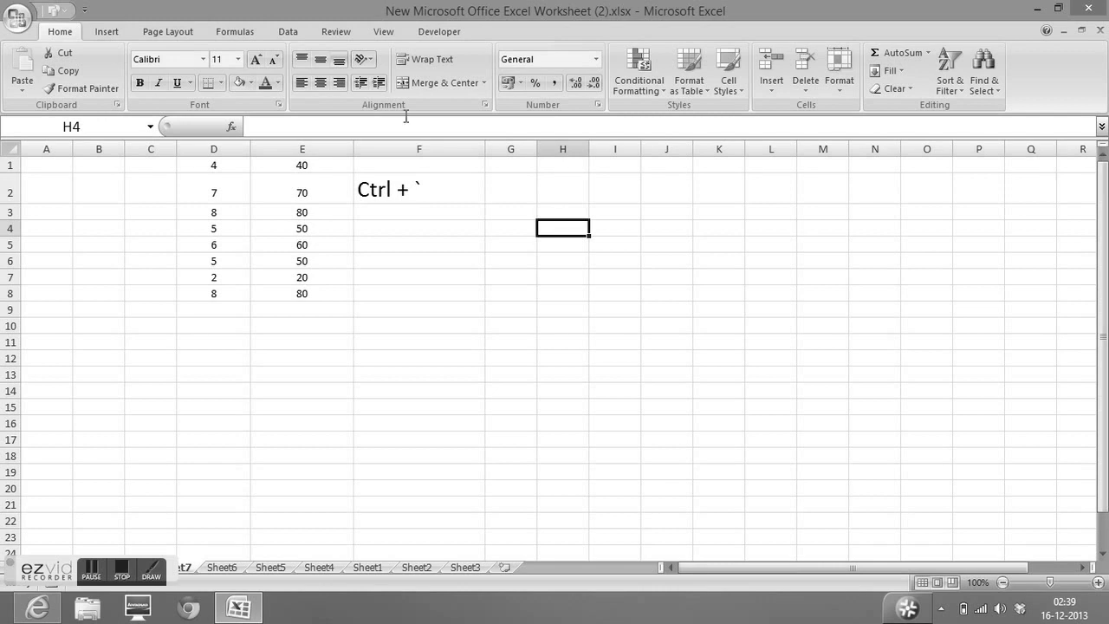
left_click_drag(215, 148, 406, 138)
key("ctrl+minus")
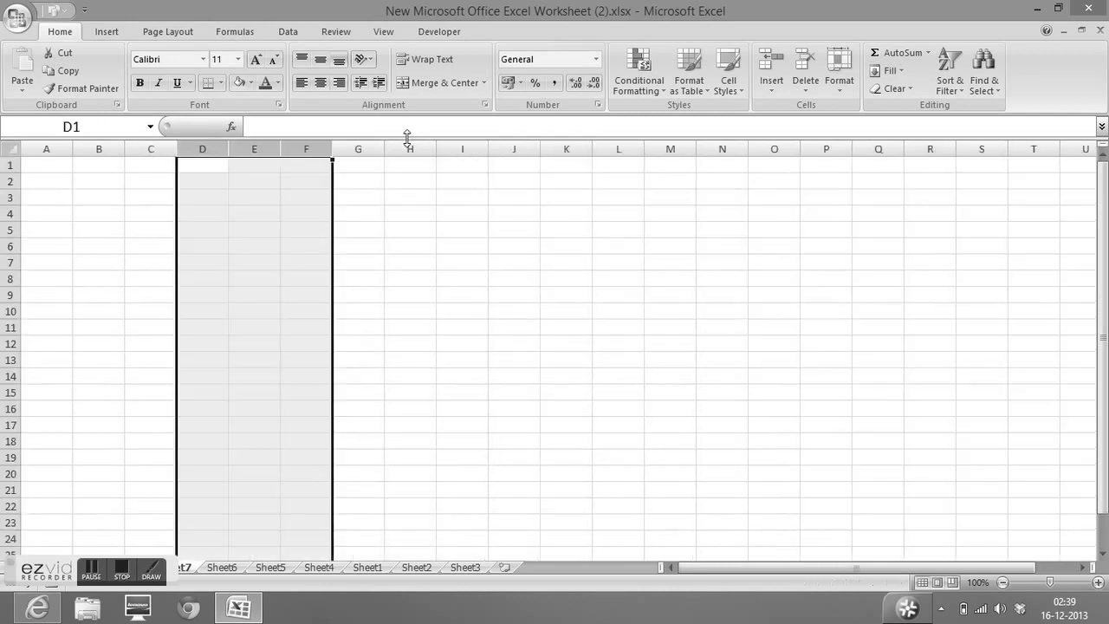
left_click(265, 213)
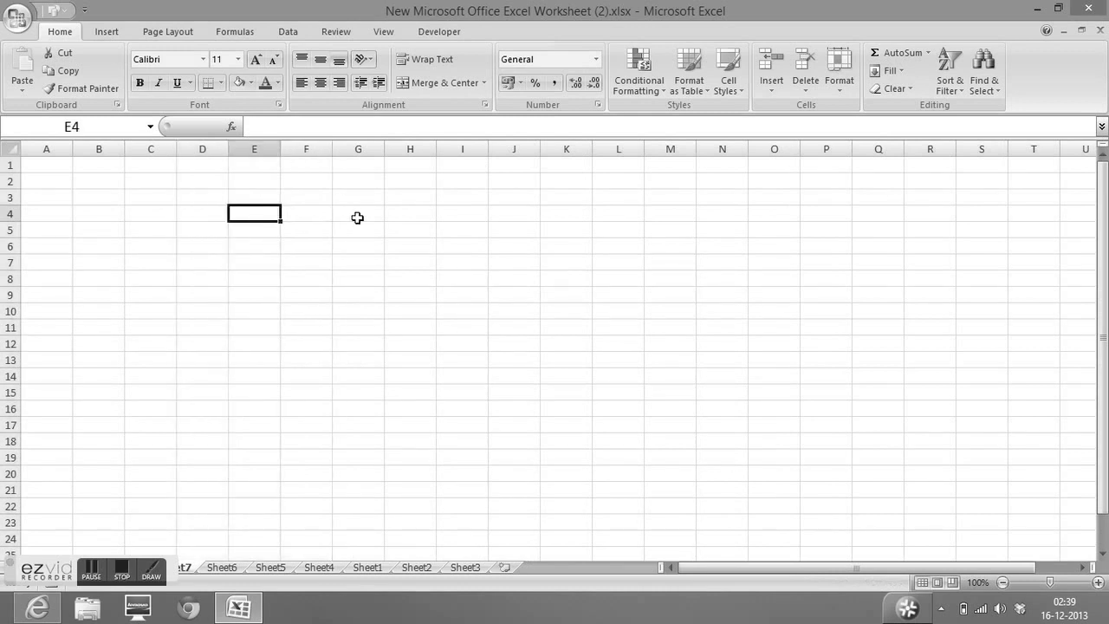
Enter the month headings Jan, Feb and March in cells D1, E1 and F1.
left_click(203, 168)
type("Jan")
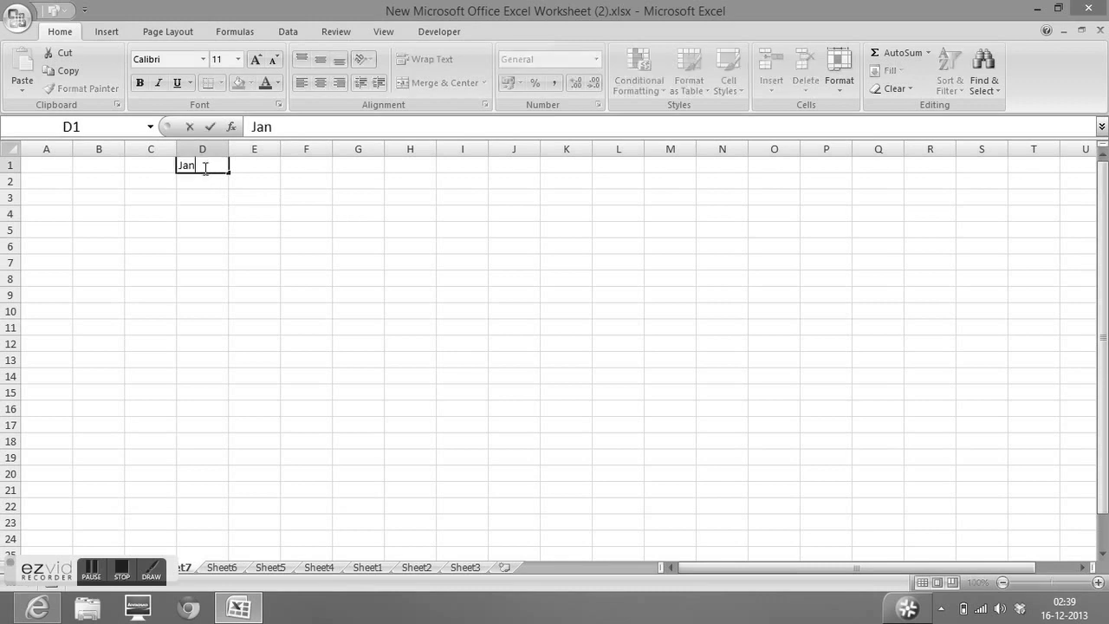
key("Tab")
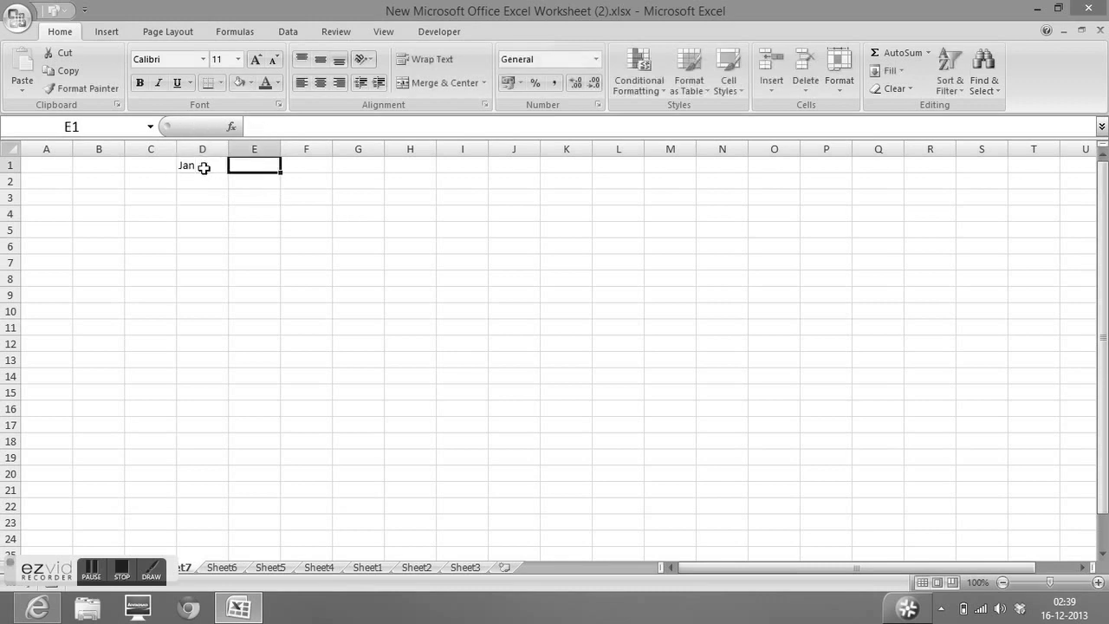
type("Feb")
key("Return")
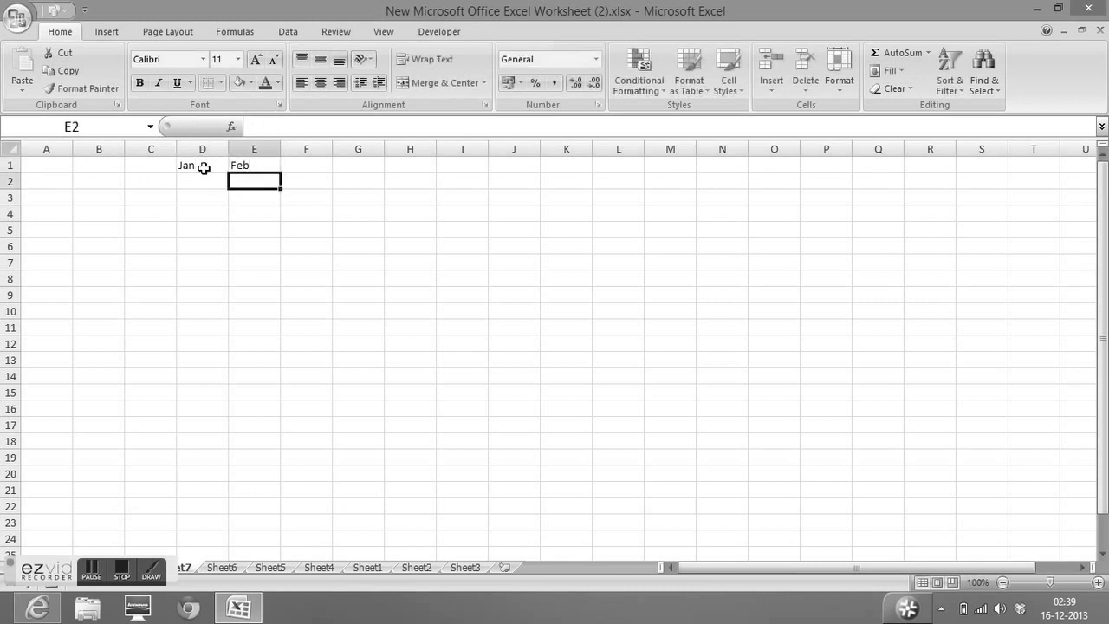
key("Up")
key("Right")
type("March")
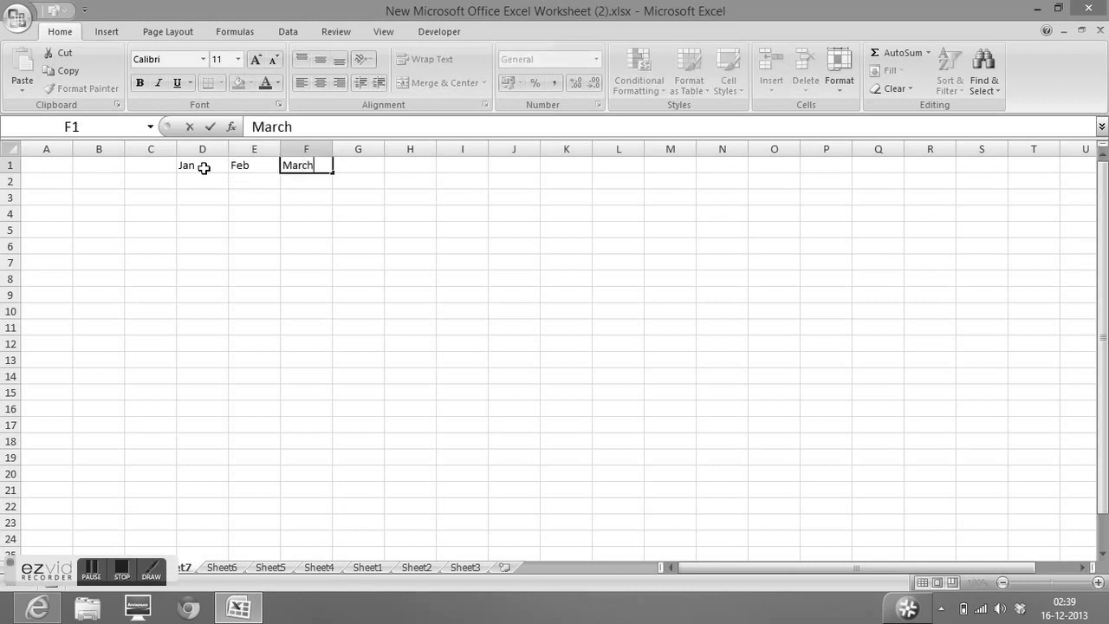
key("Return")
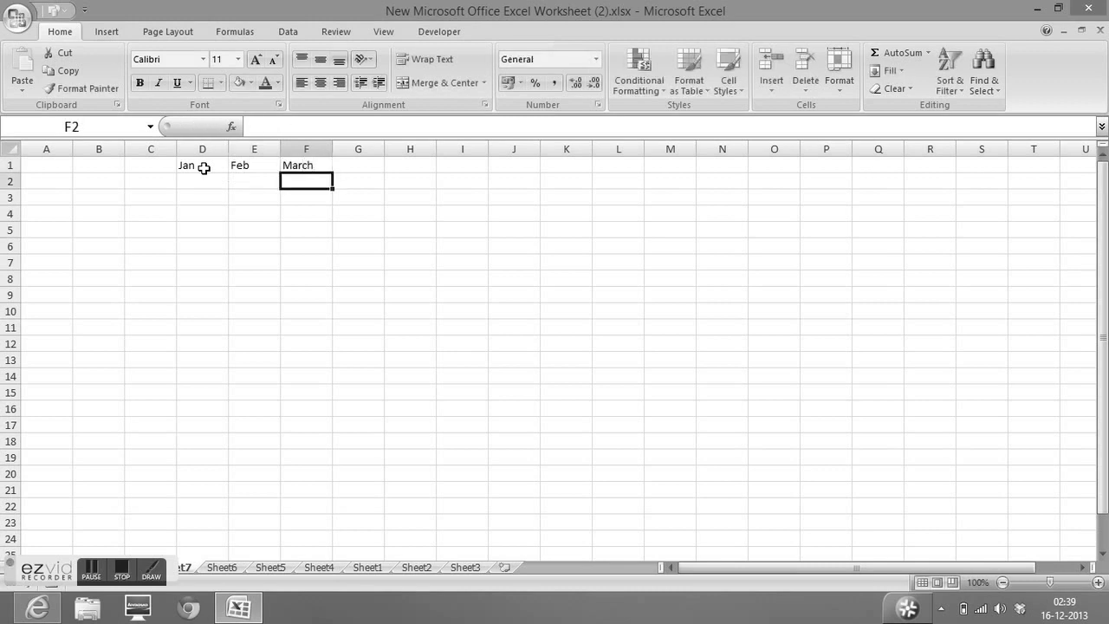
left_click(399, 199)
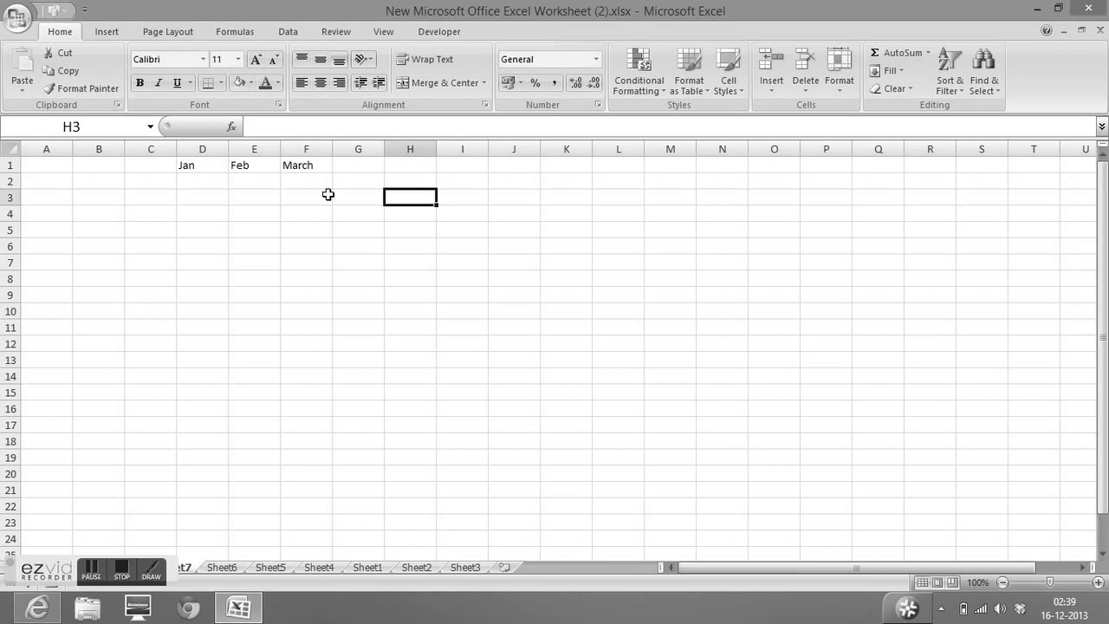
Widen columns D through F equally in a single resize.
left_click_drag(202, 147, 303, 141)
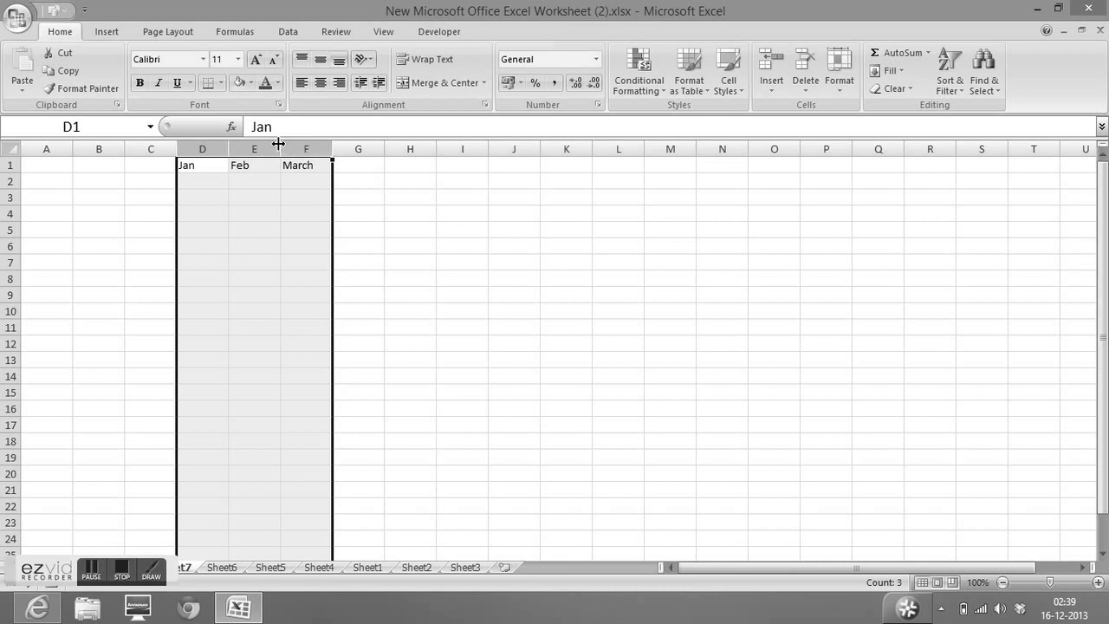
left_click_drag(278, 142, 316, 143)
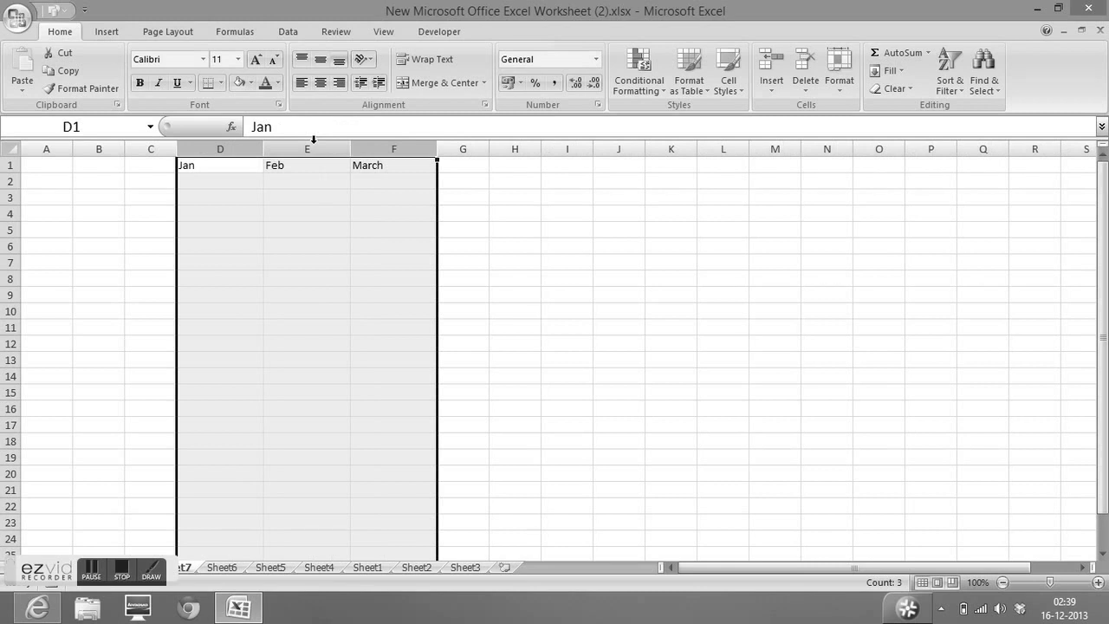
left_click(329, 210)
Increase the height of rows 2 through 13 equally in a single resize.
left_click_drag(10, 181, 19, 364)
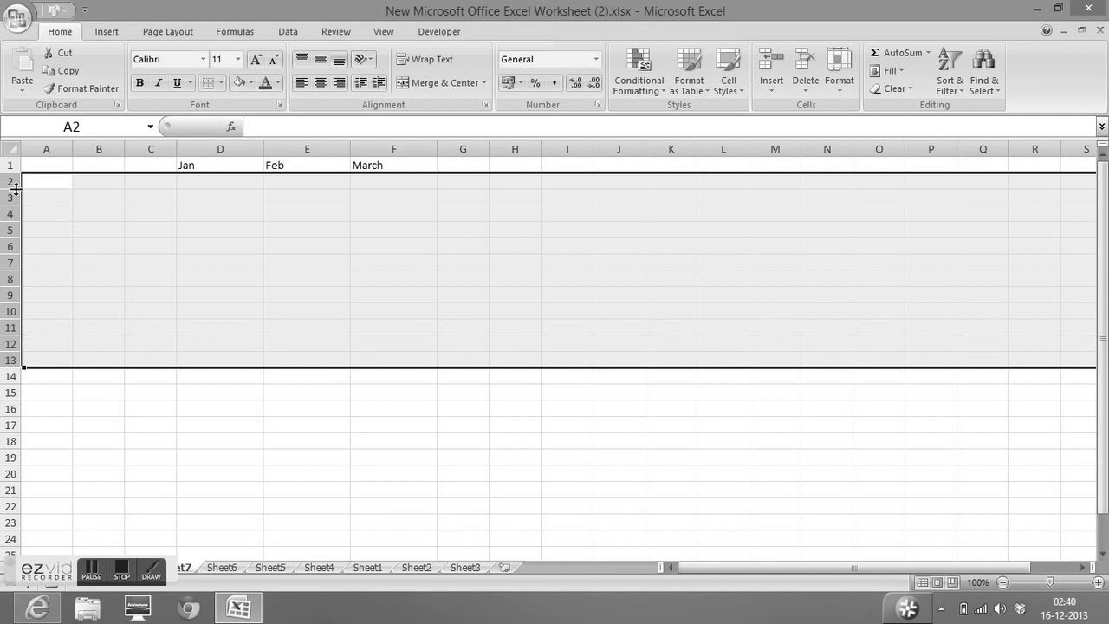
left_click_drag(15, 189, 17, 199)
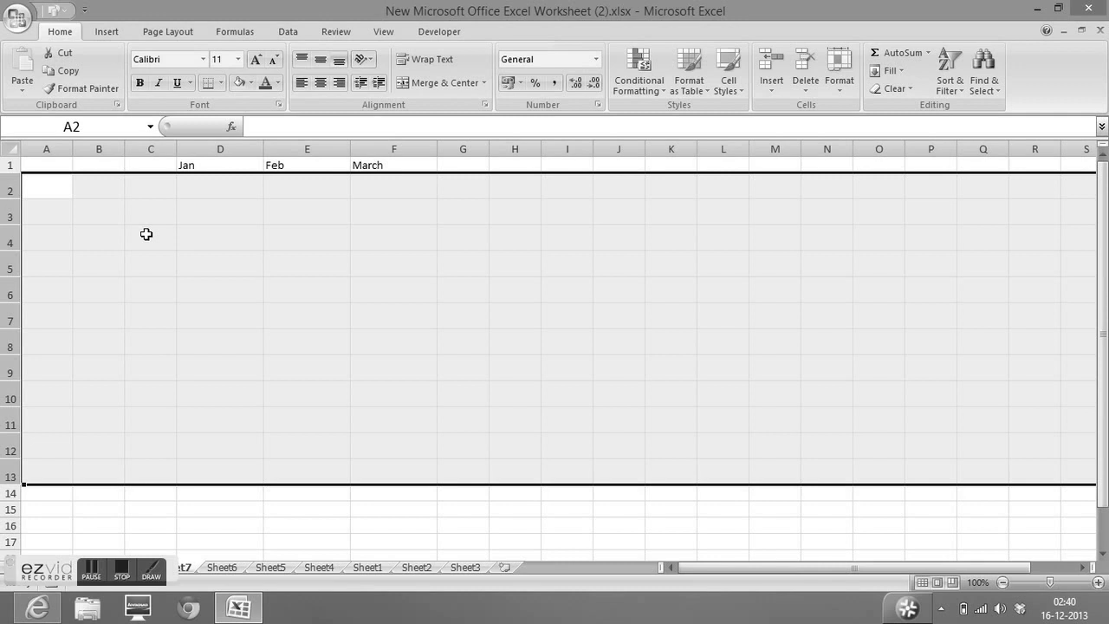
left_click(235, 264)
left_click(407, 282)
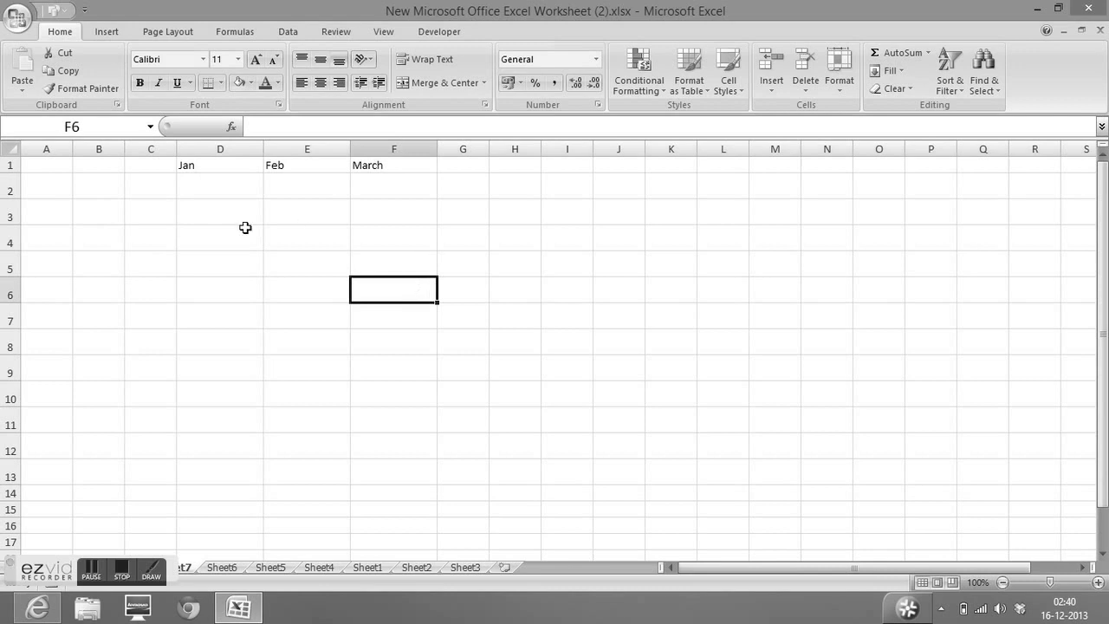
Delete columns D through F holding the month headings.
left_click(243, 292)
left_click_drag(492, 263, 463, 239)
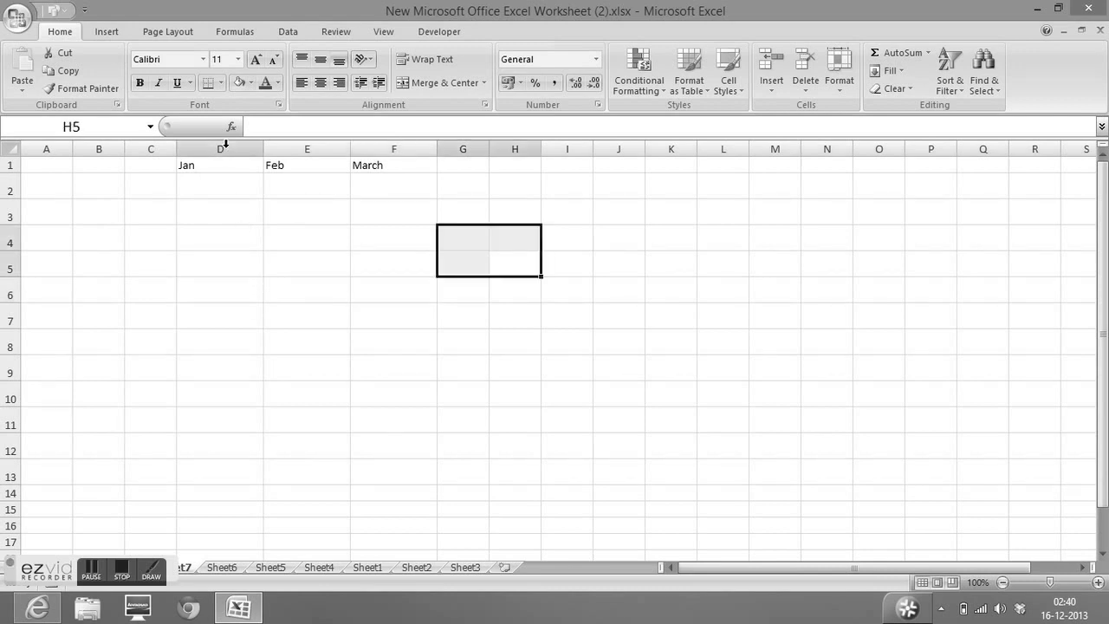
left_click_drag(223, 148, 363, 148)
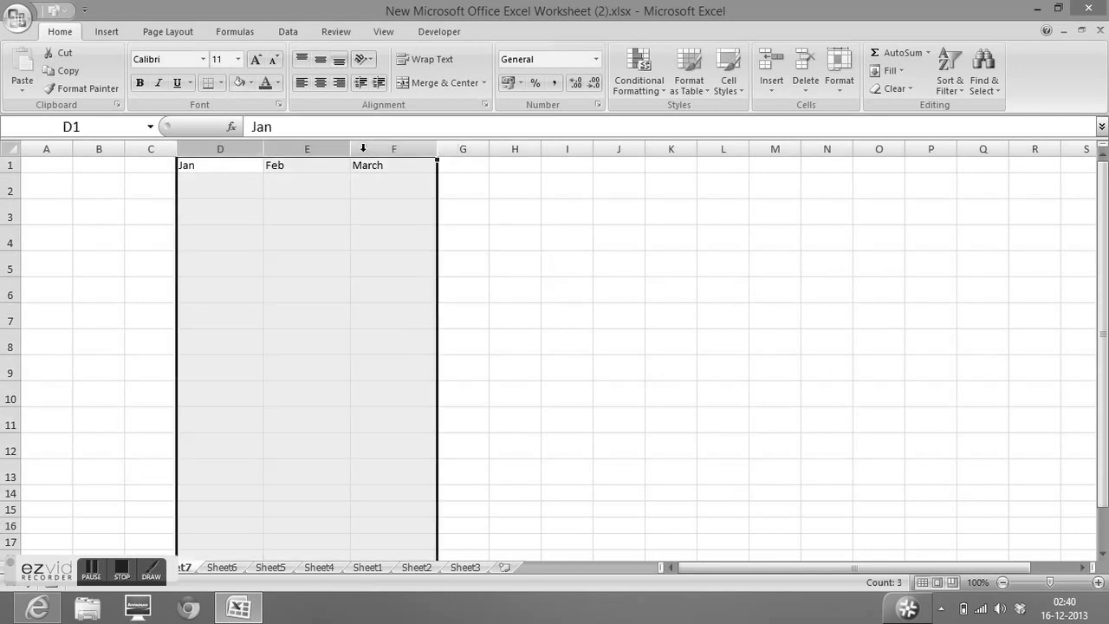
key("ctrl+minus")
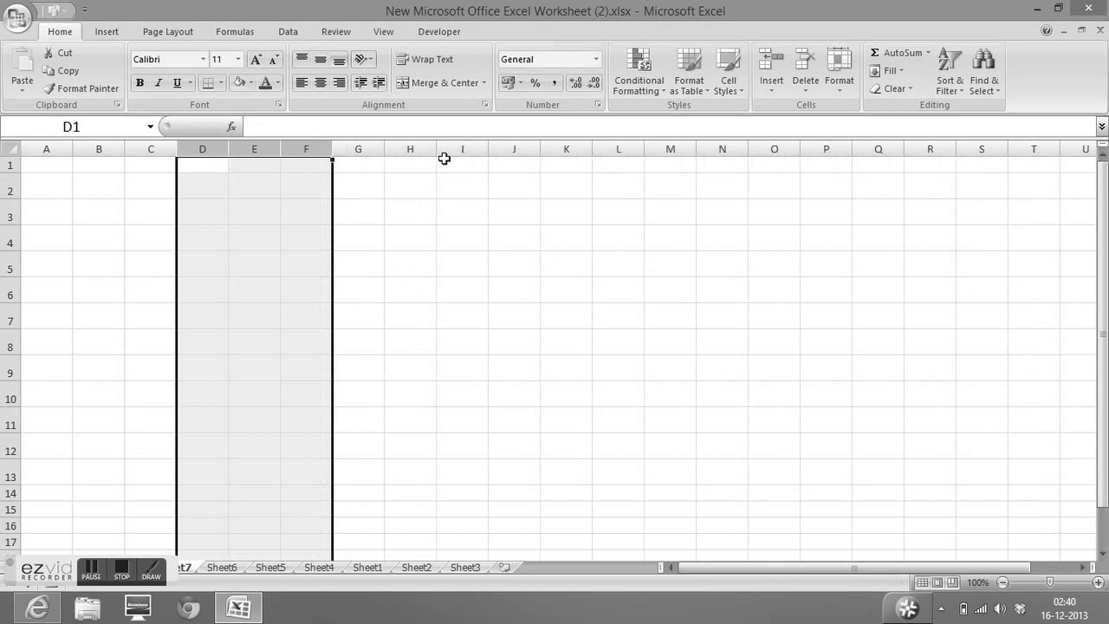
left_click(444, 213)
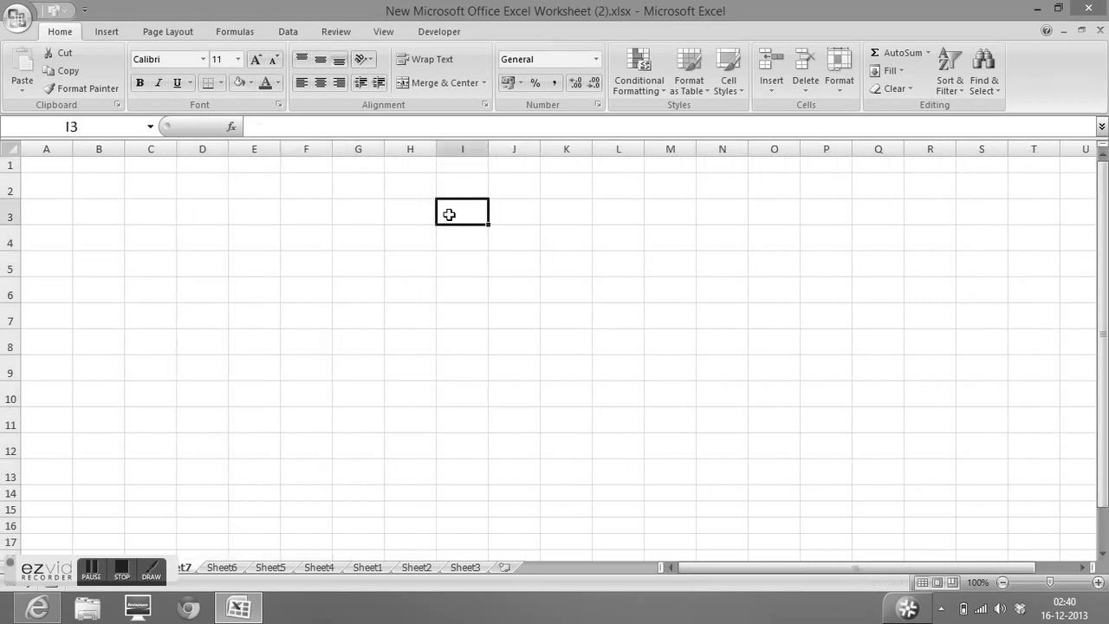
Enter the numbers 1, 2, 3 and 4 across cells B1 to E1.
left_click(252, 251)
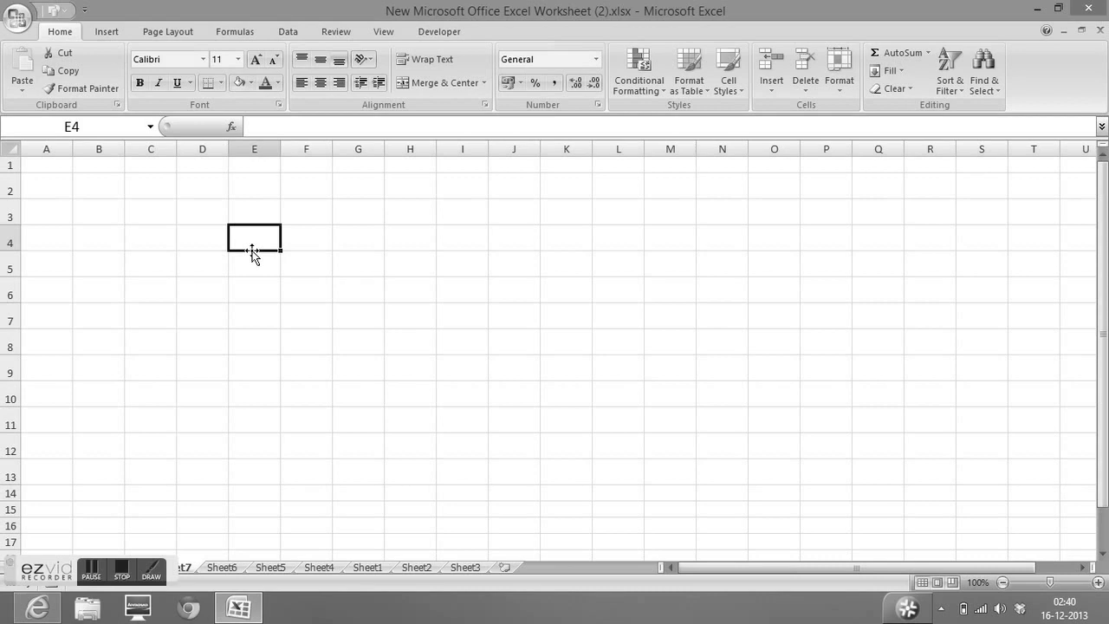
left_click(470, 210)
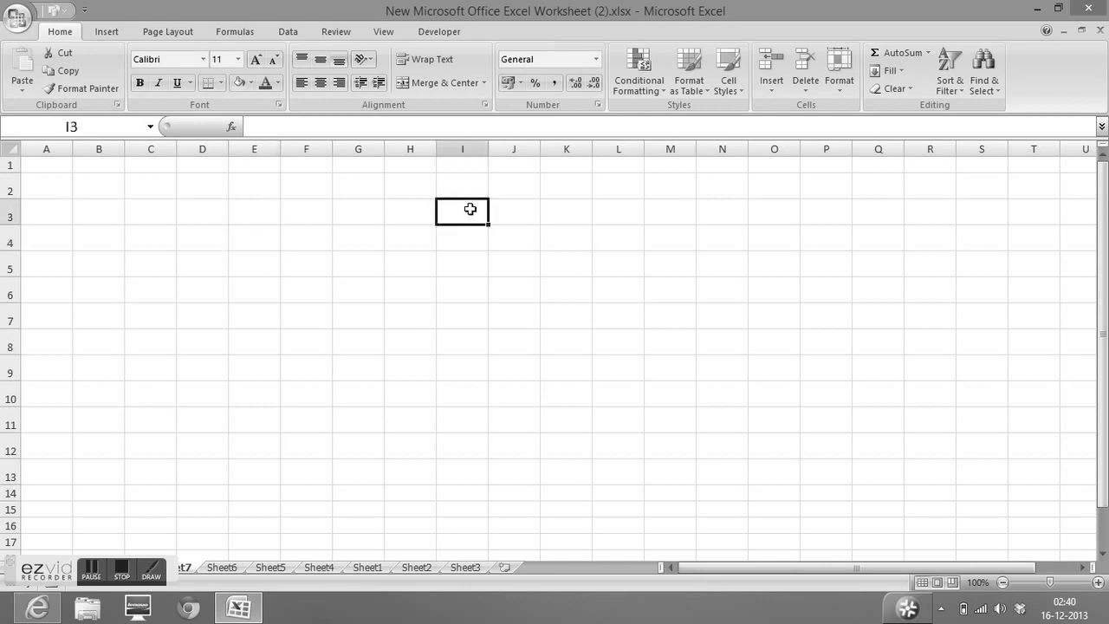
left_click(92, 165)
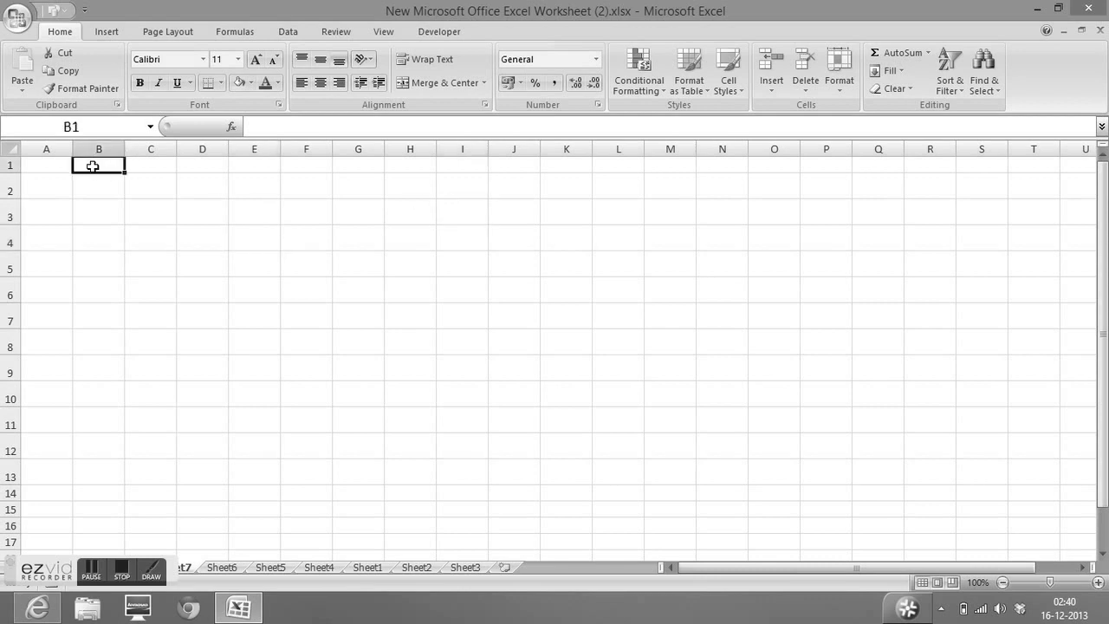
type("2")
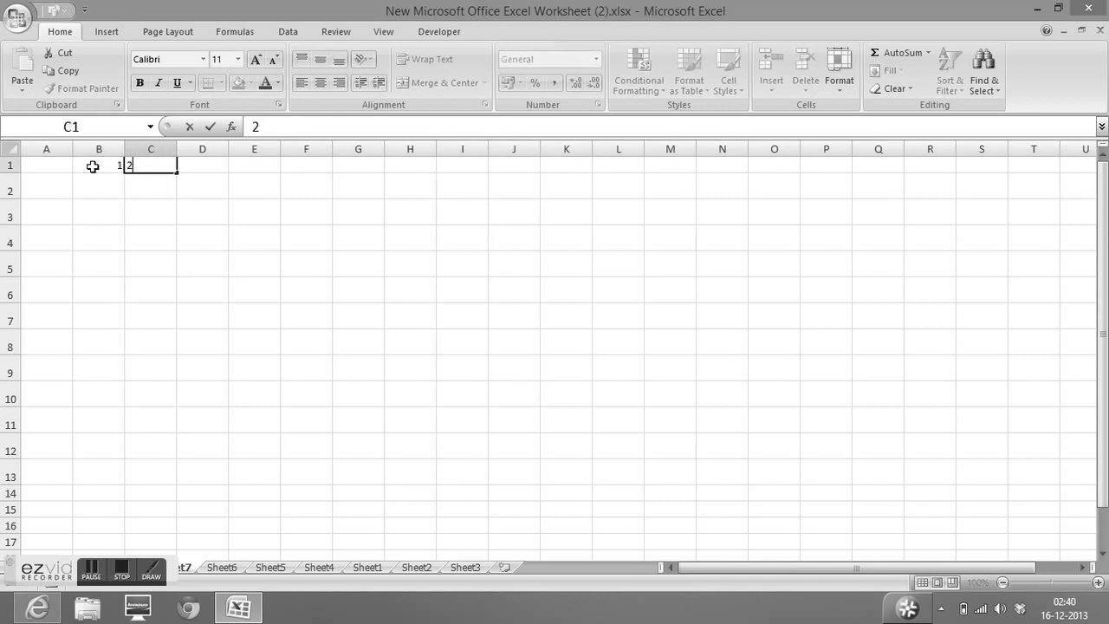
key("Tab")
type("3")
key("Tab")
type("4")
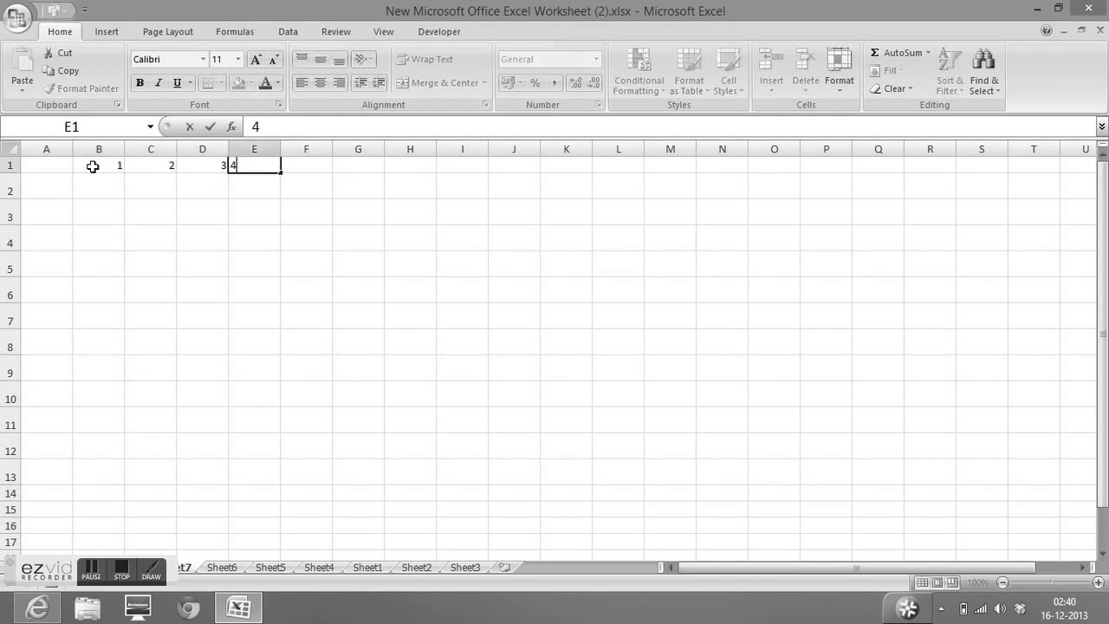
key("Tab")
Centre the contents of columns B through E.
left_click(464, 243)
left_click_drag(121, 149, 260, 149)
left_click(320, 83)
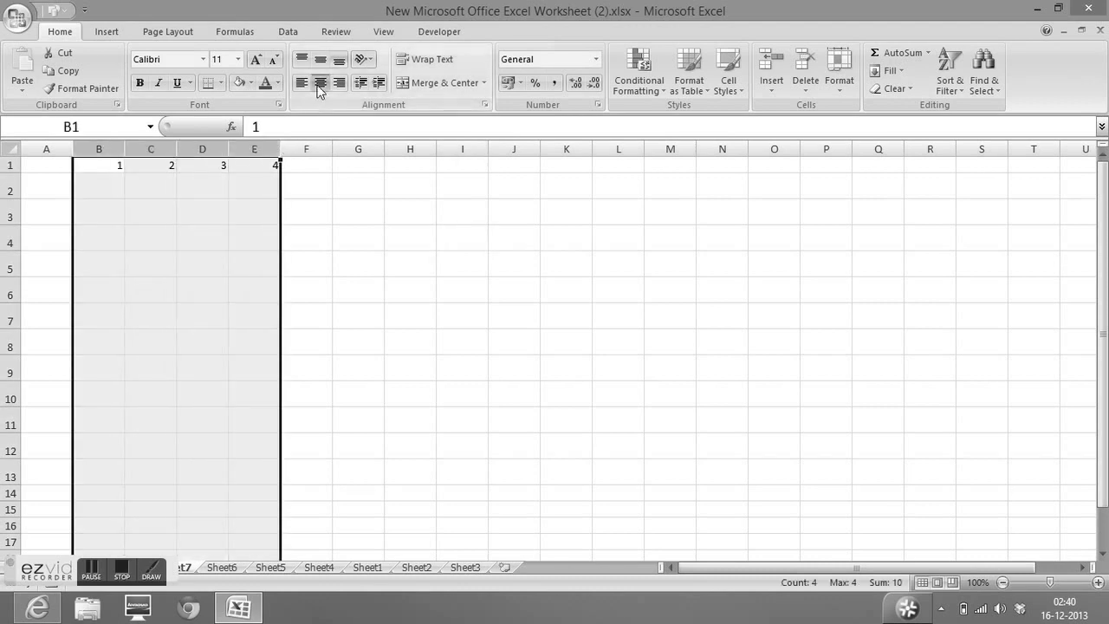
left_click(207, 213)
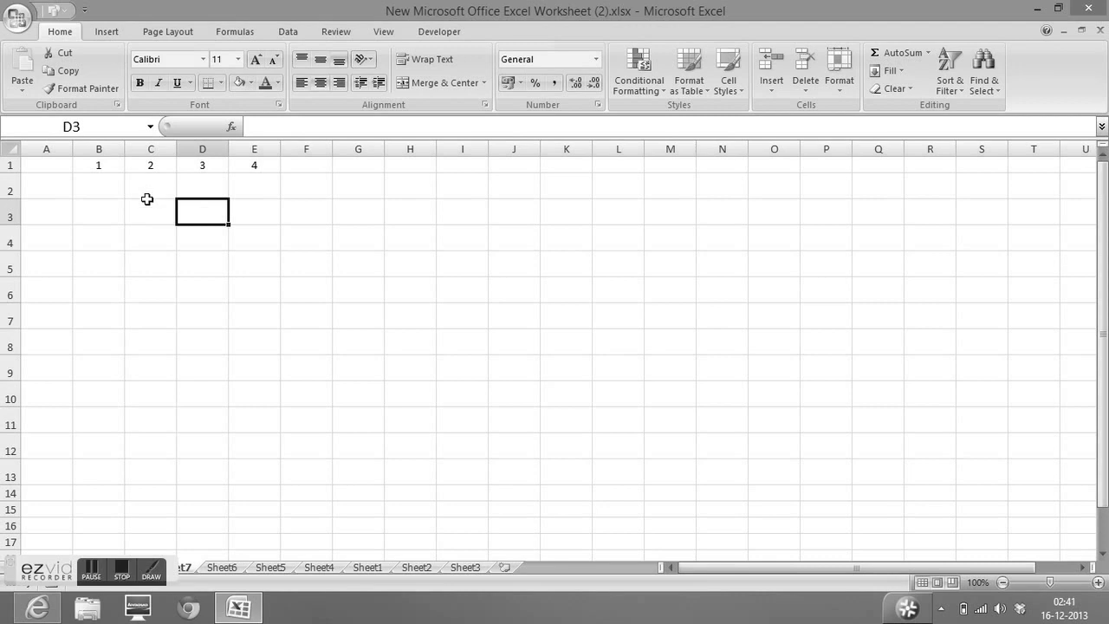
Insert two blank columns at once between the columns holding 1 and 2, using columns C and D as the selection.
left_click(99, 149)
left_click(150, 145)
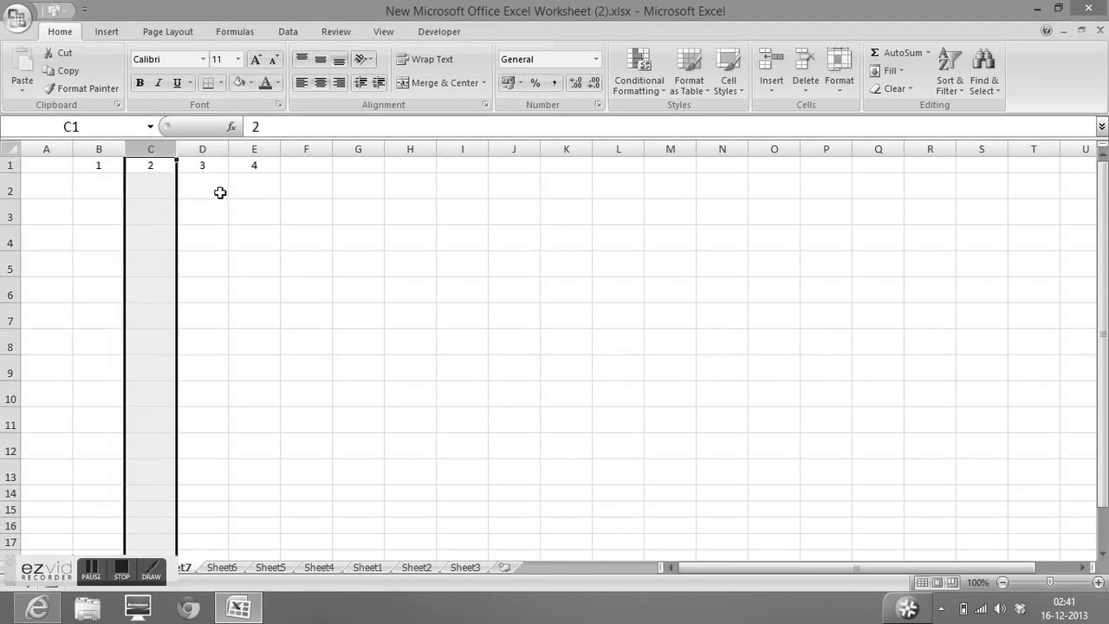
left_click(220, 193)
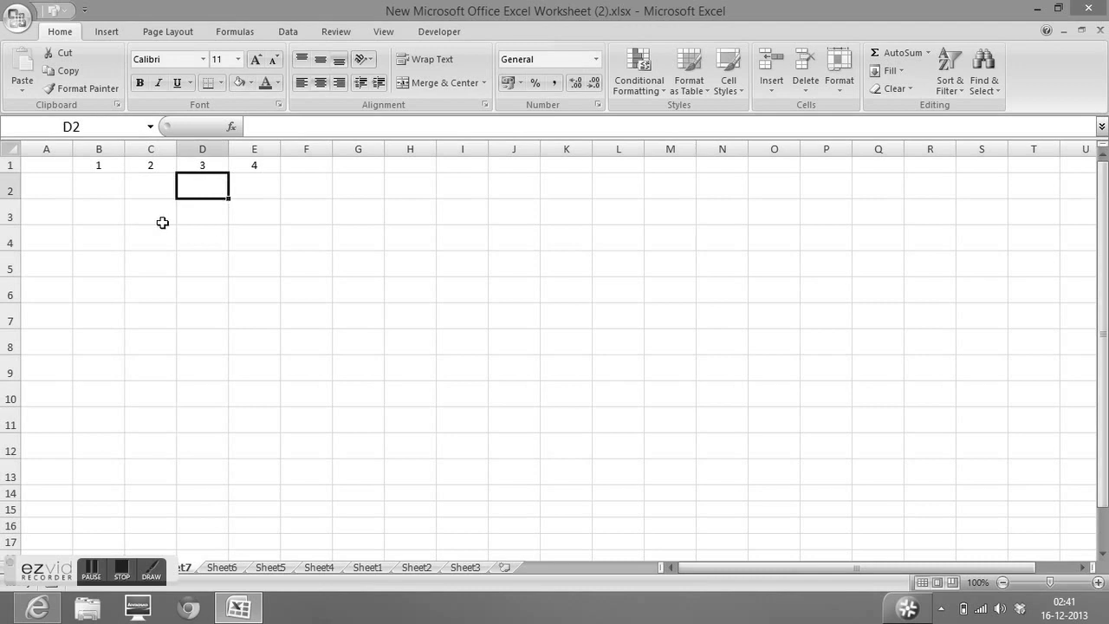
left_click_drag(146, 148, 184, 147)
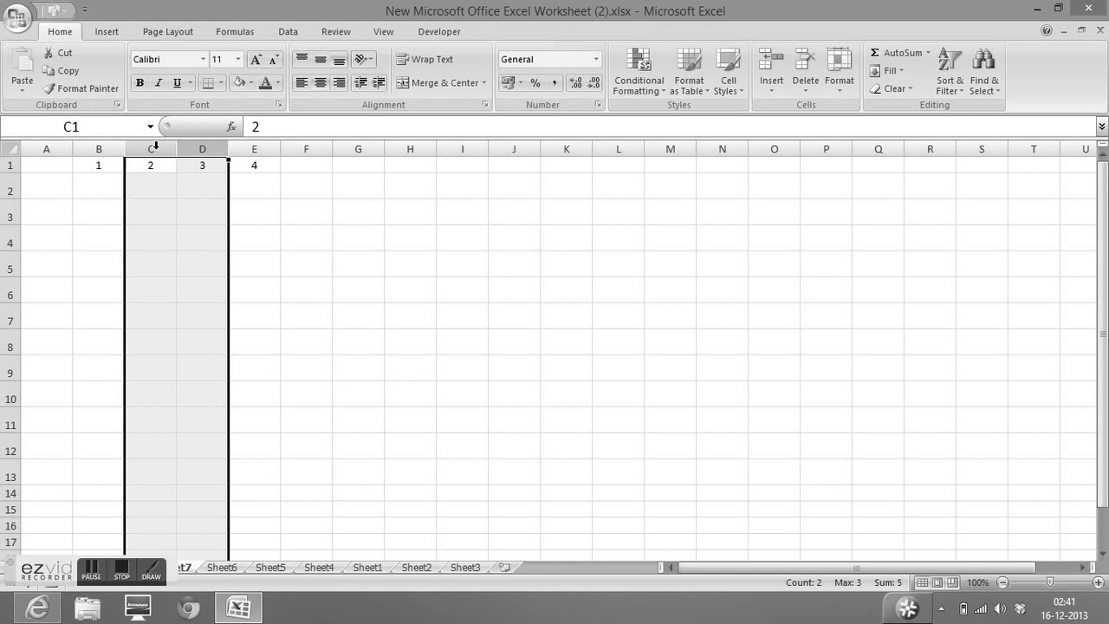
right_click(157, 149)
left_click(214, 233)
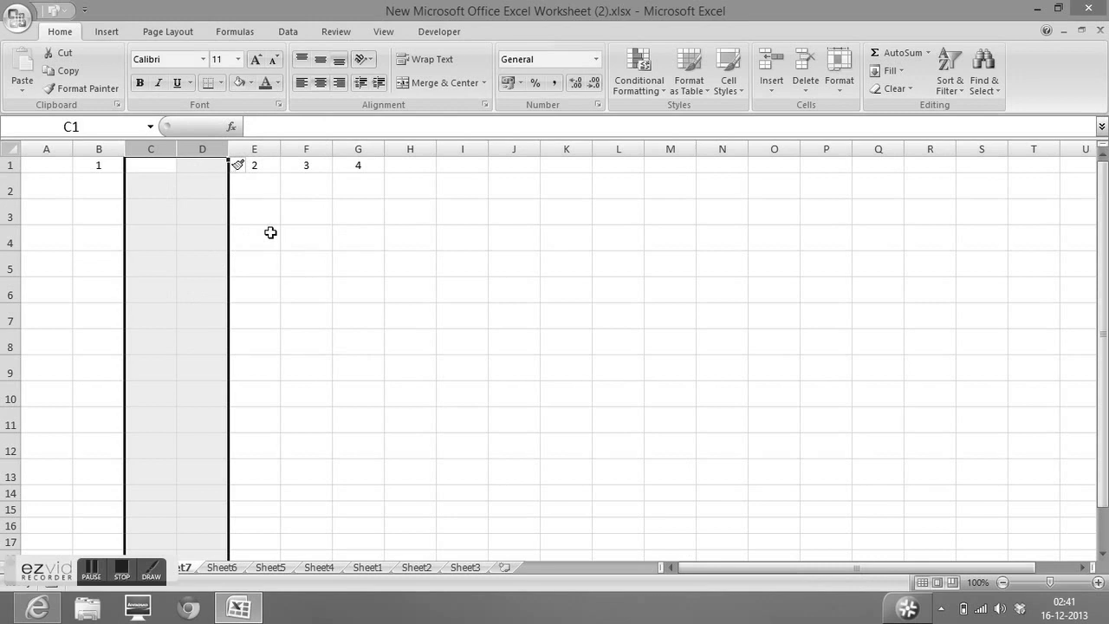
left_click(471, 232)
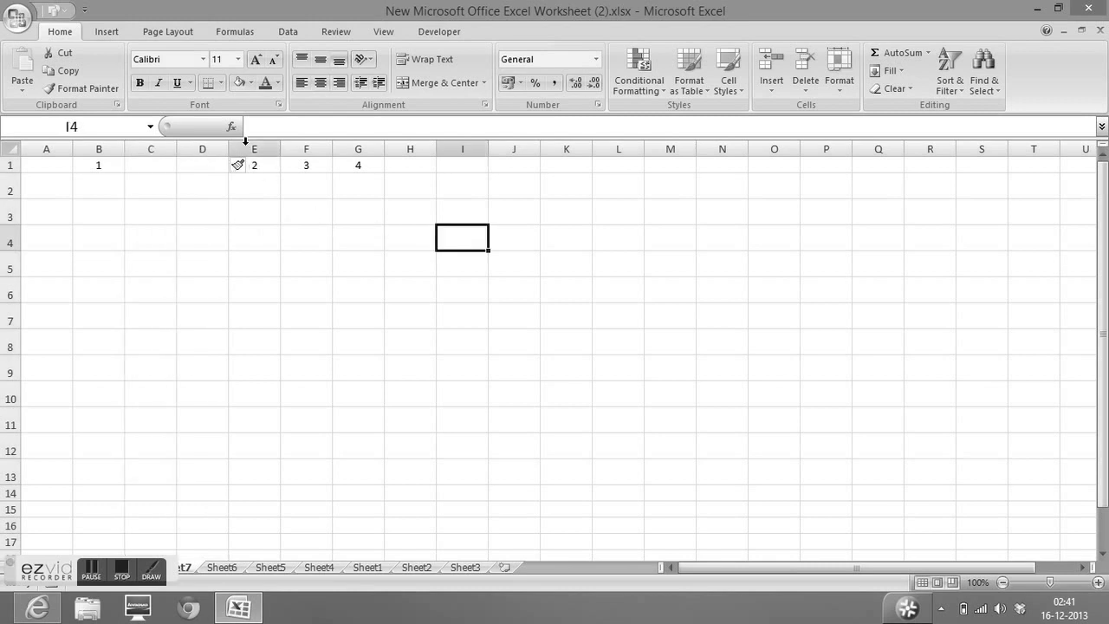
Insert three blank columns at once before column E, based on a selection of columns E through G.
left_click_drag(249, 143, 340, 143)
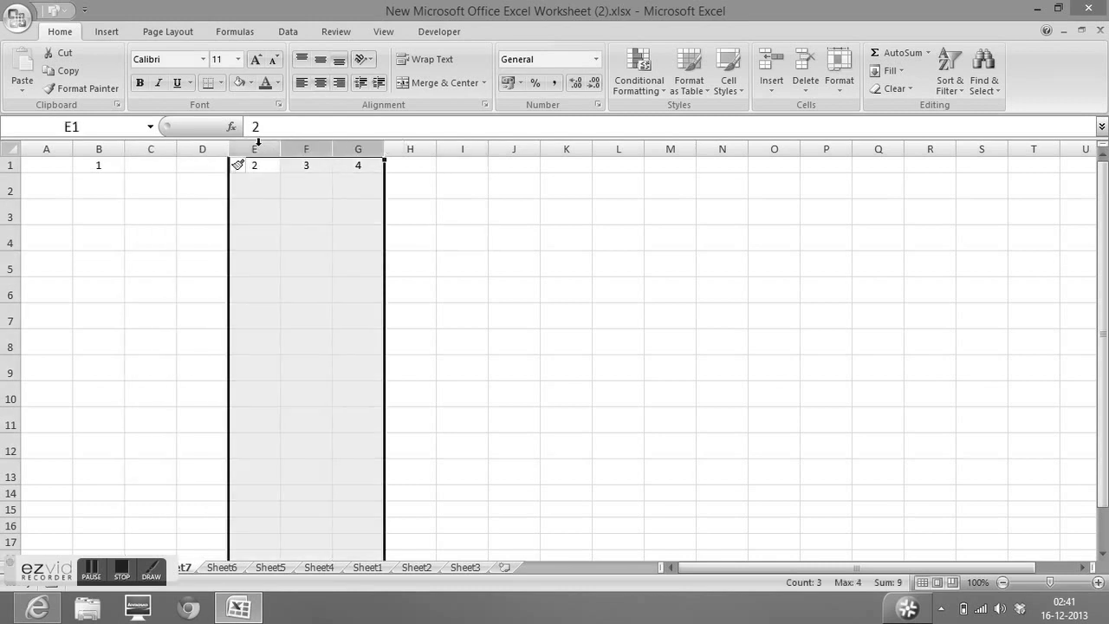
right_click(257, 141)
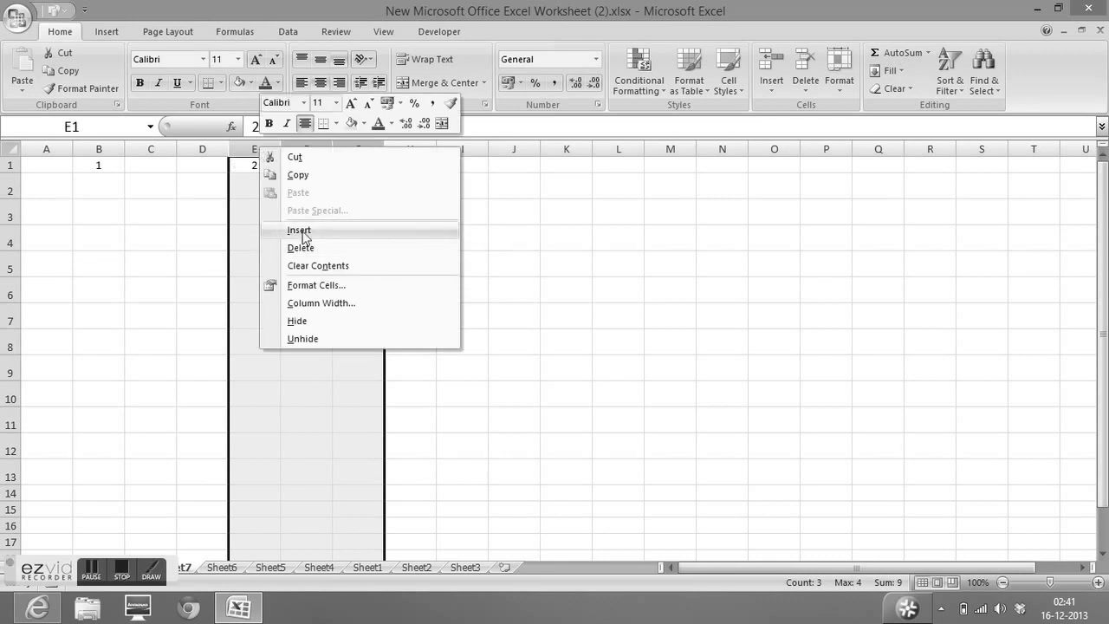
left_click(299, 230)
left_click(313, 262)
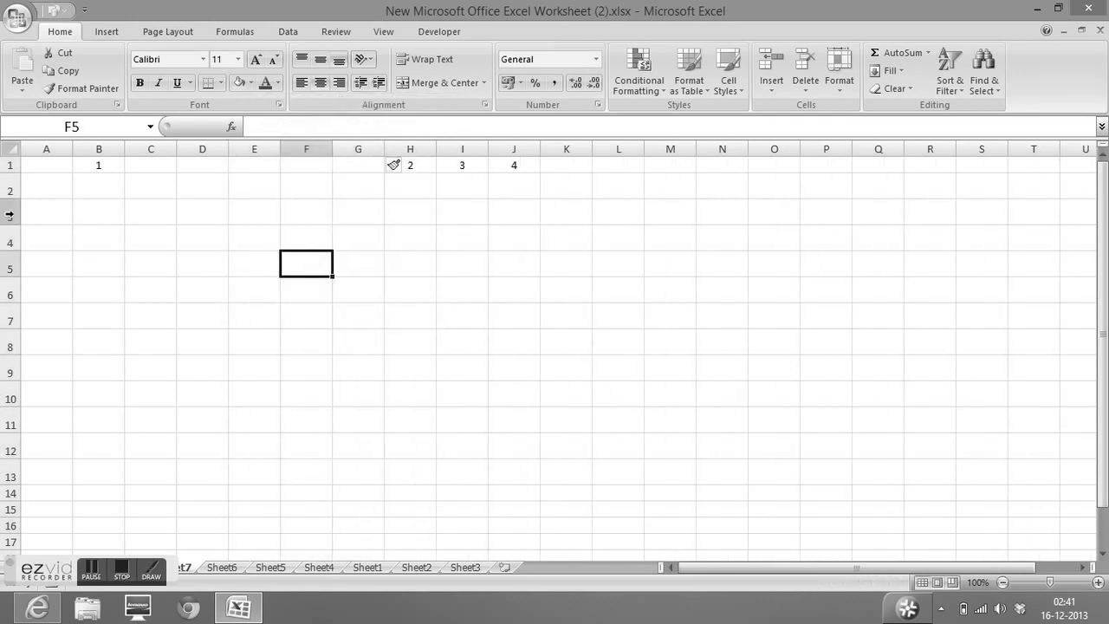
Insert four blank rows at once above row 3, based on a selection of rows 3 through 6.
left_click_drag(8, 214, 16, 297)
right_click(13, 242)
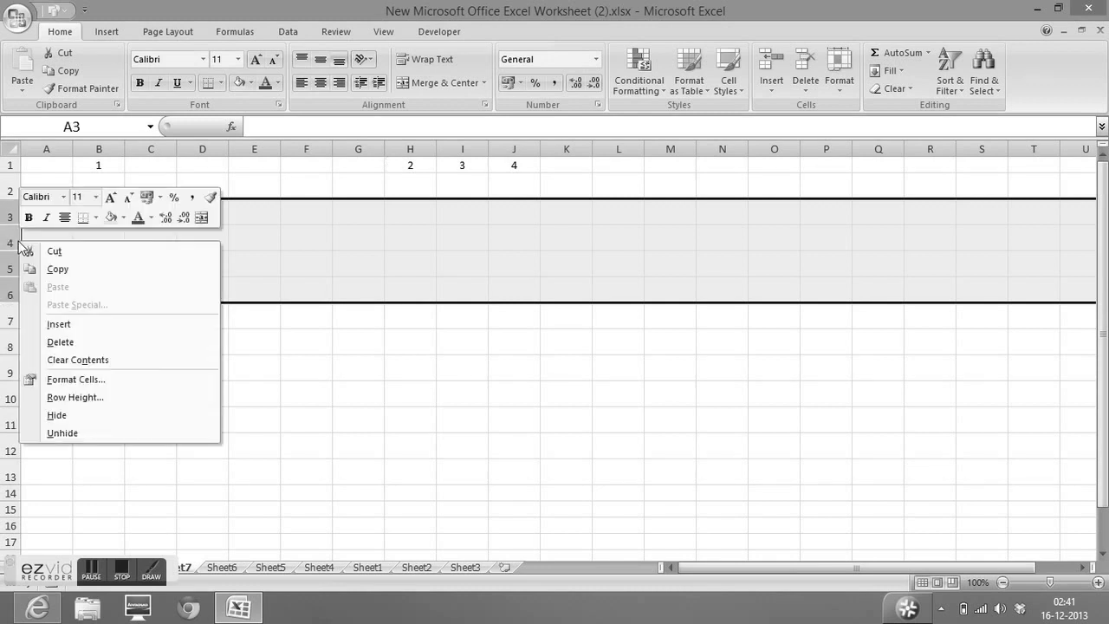
left_click(54, 323)
left_click(54, 323)
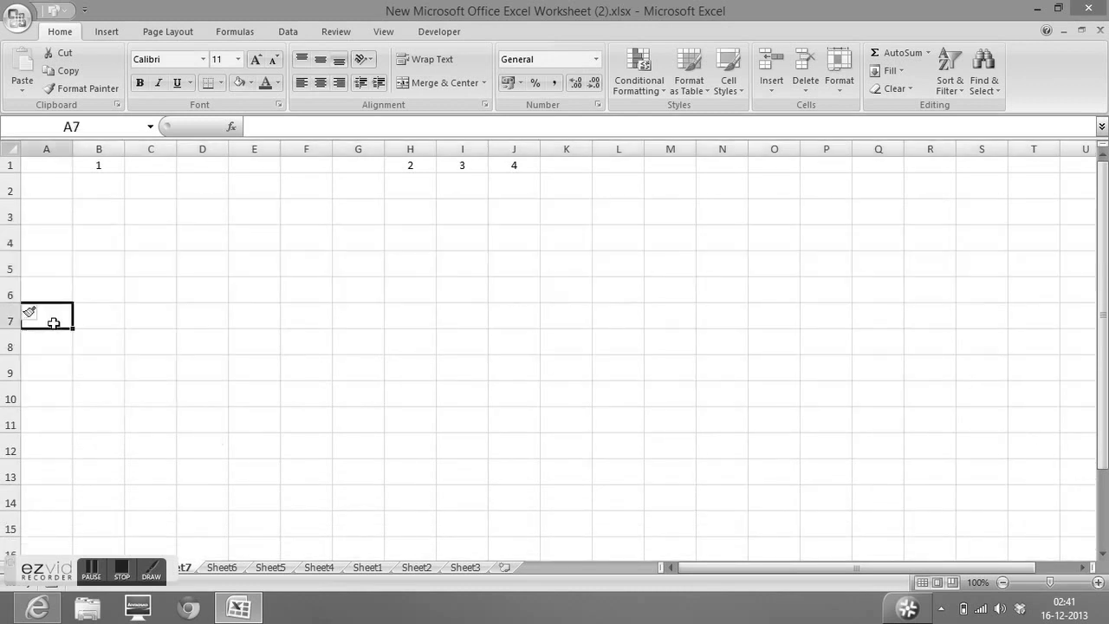
Clear the contents of columns B through K on the current sheet.
left_click(103, 310)
left_click(57, 245)
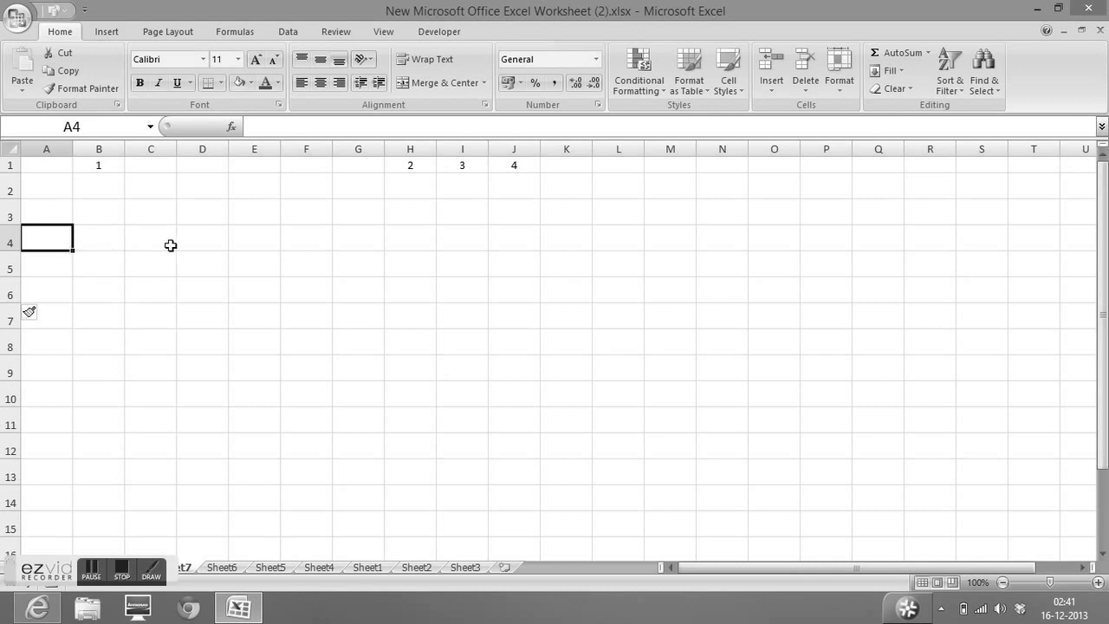
left_click(210, 254)
left_click_drag(95, 146, 567, 149)
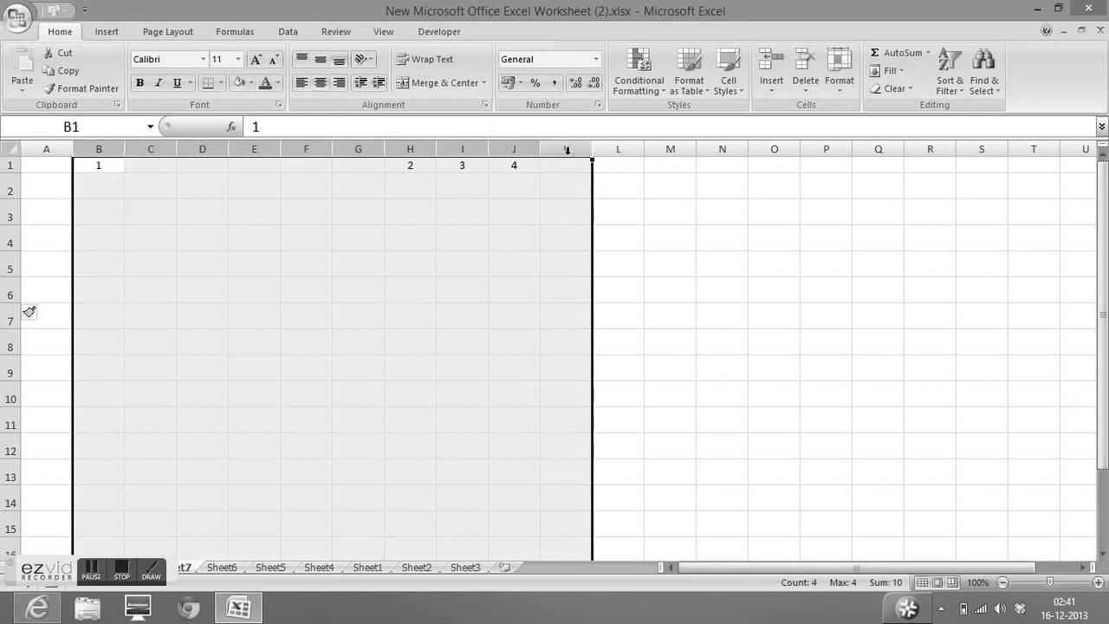
key("Delete")
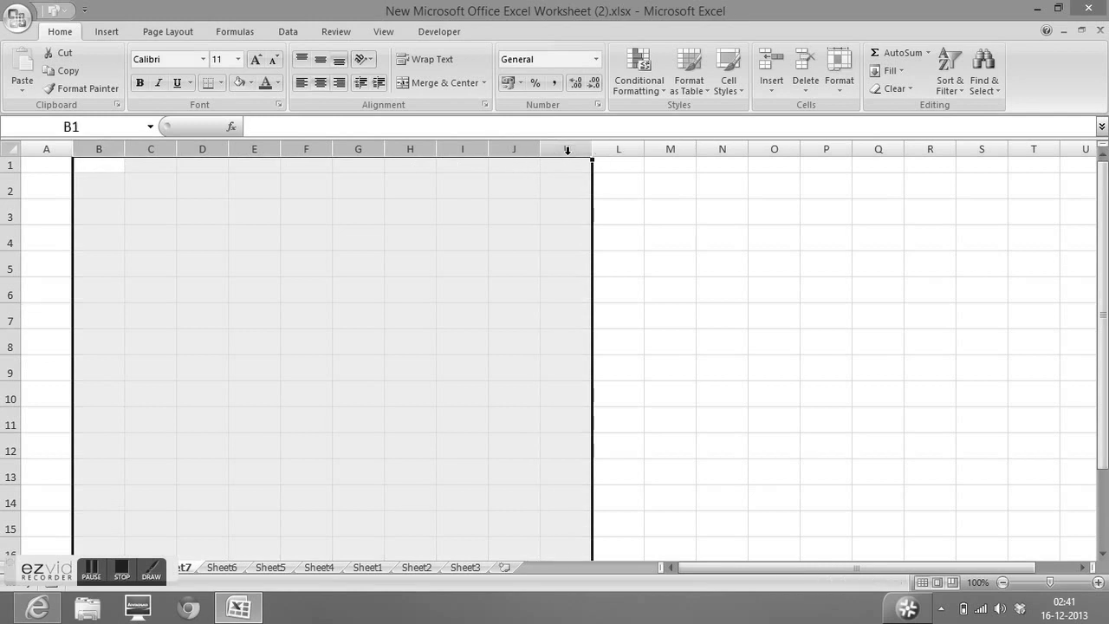
left_click(507, 239)
left_click(355, 191)
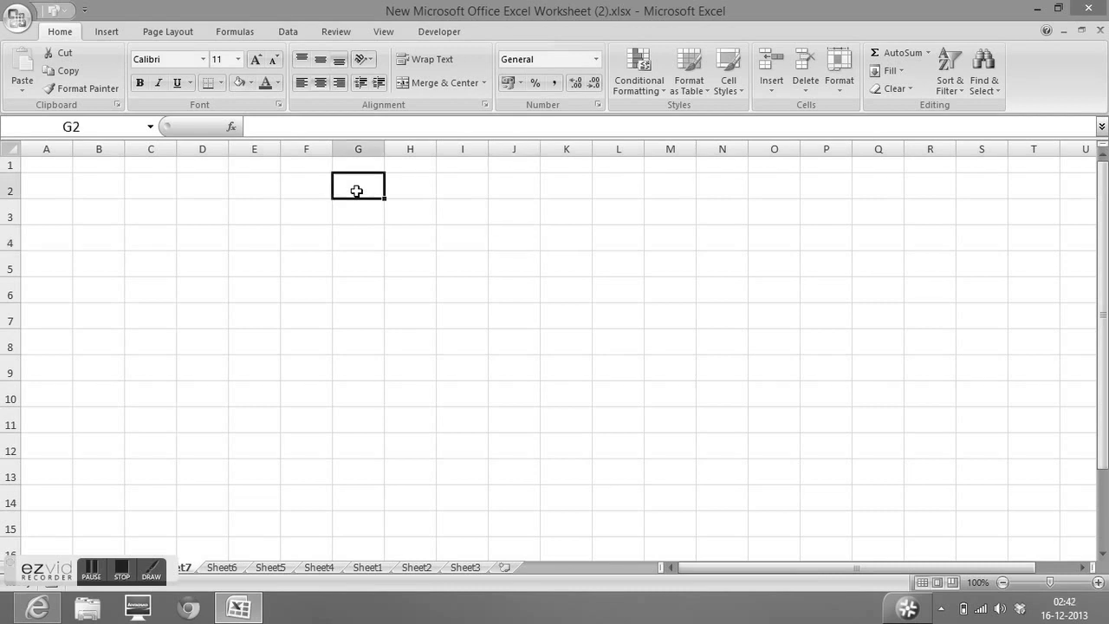
left_click(546, 239)
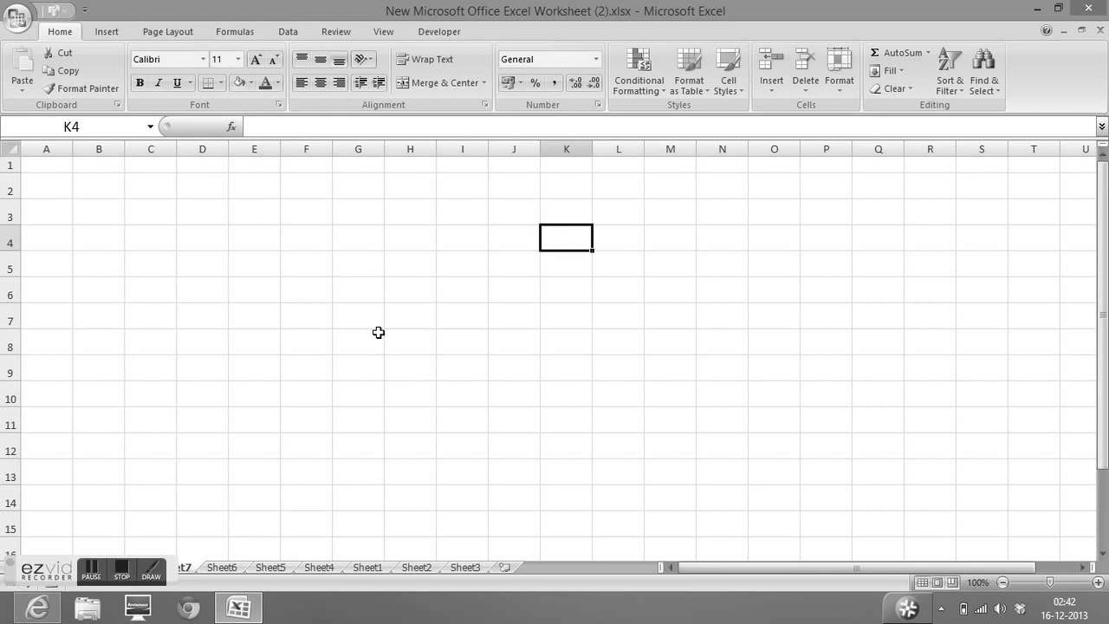
Group Sheet1, Sheet2 and Sheet3 so that they are edited together, with Sheet1 active.
left_click(37, 168)
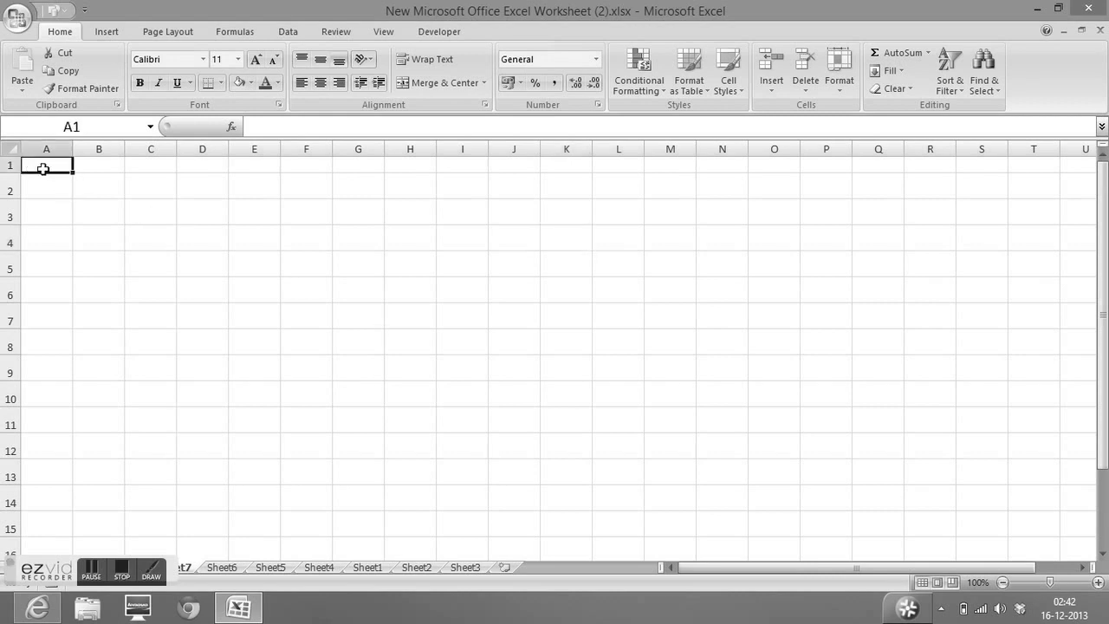
left_click(371, 568)
left_click(414, 568)
left_click(462, 567)
left_click(468, 472)
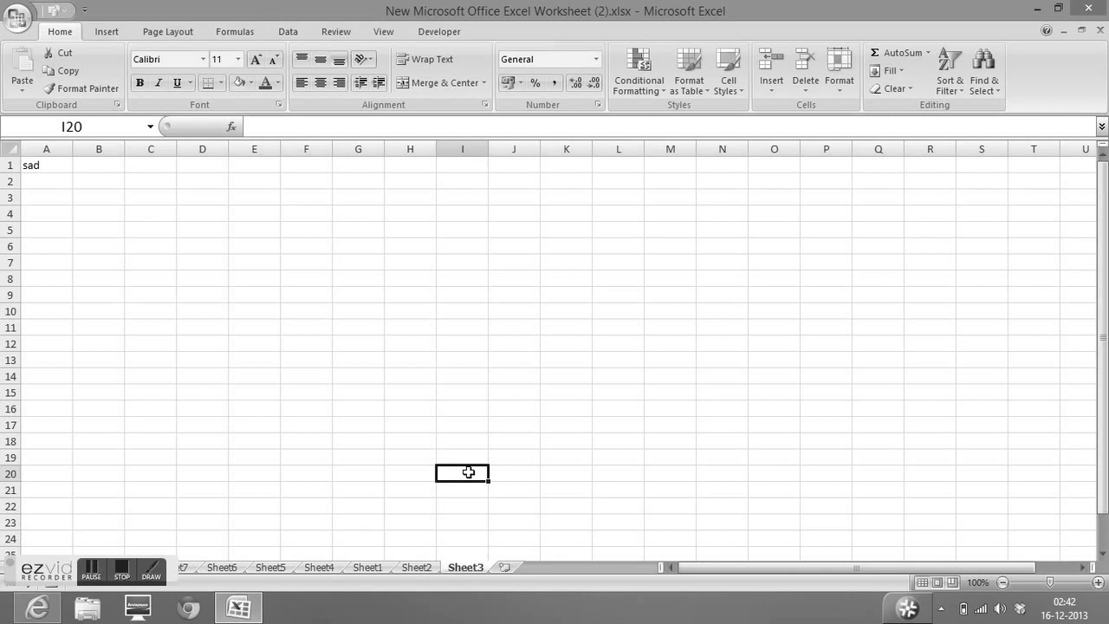
left_click(370, 569)
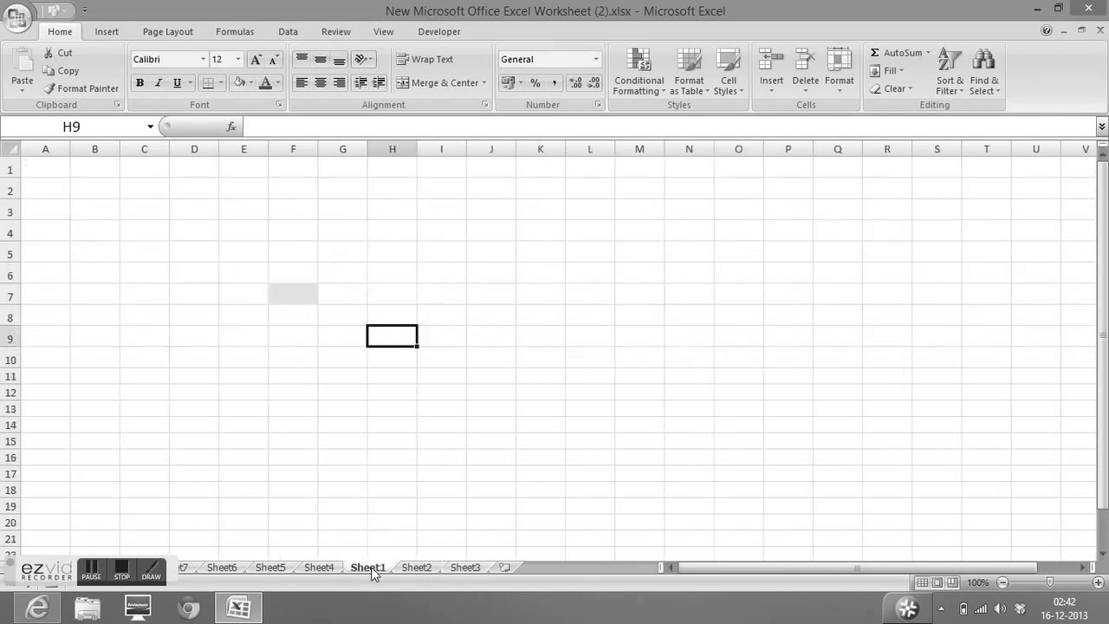
left_click(424, 565, "ctrl")
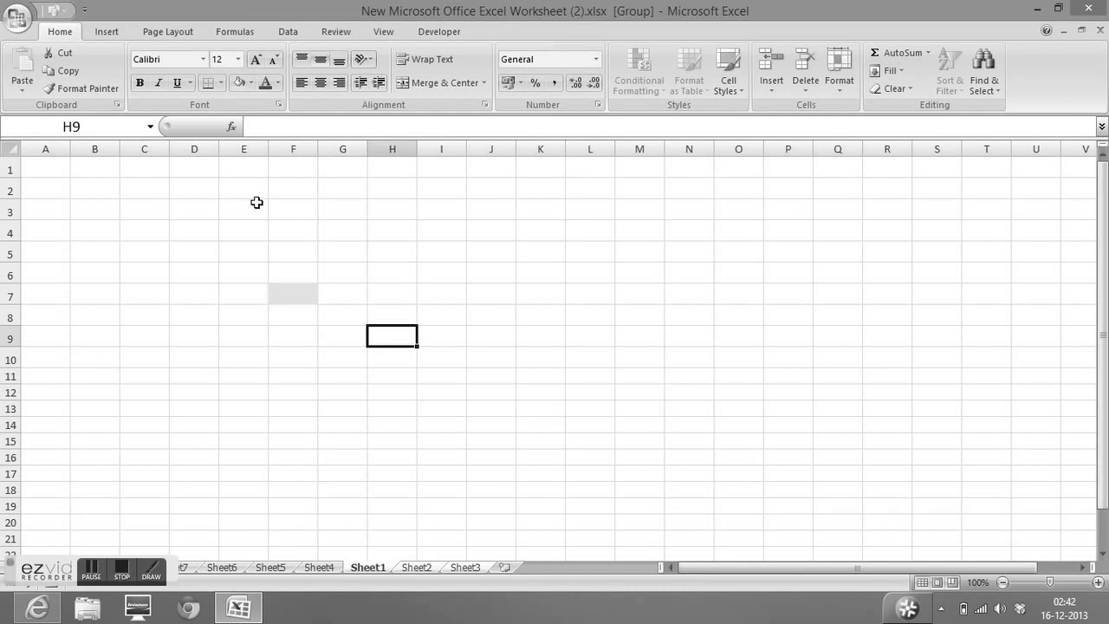
Widen column A and enter Hello World in cell A1 across the grouped sheets.
left_click(52, 171)
left_click_drag(69, 150, 103, 152)
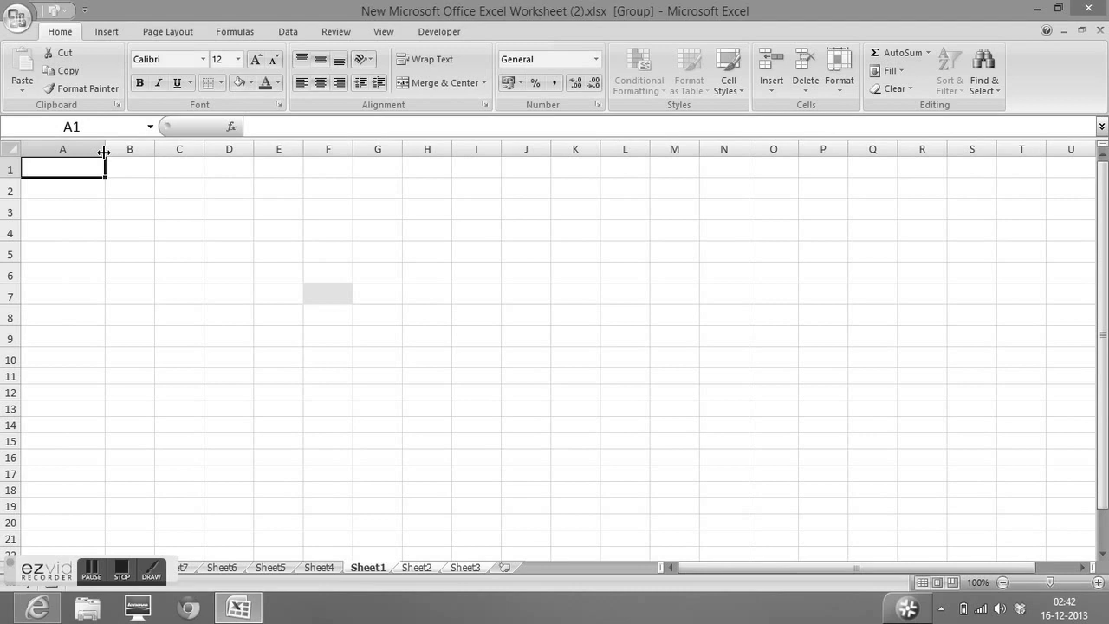
type("Hello")
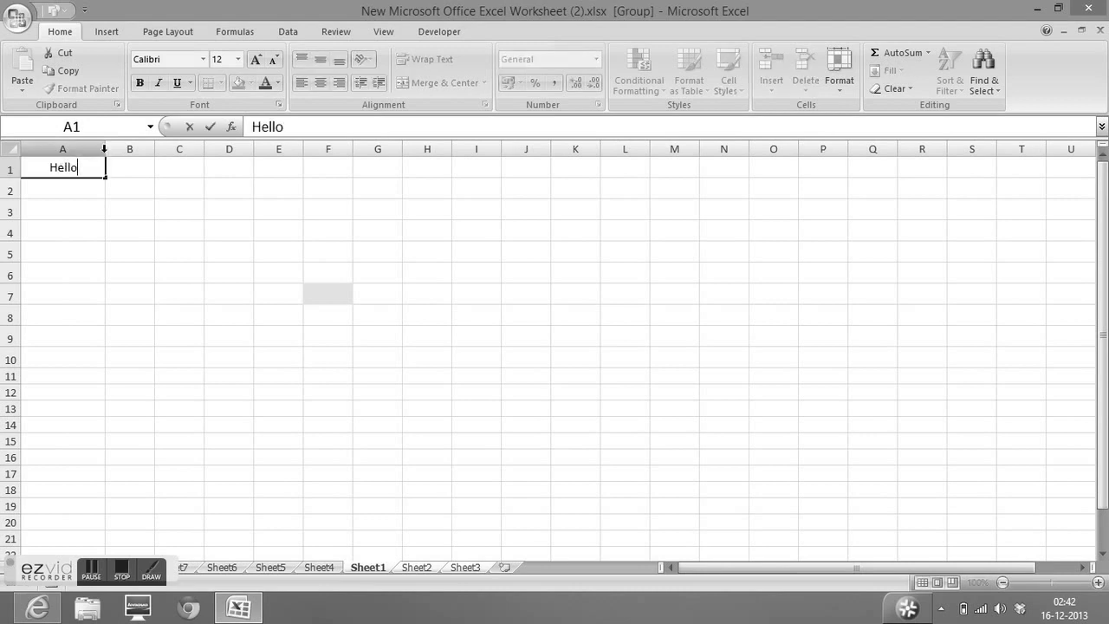
type(" World")
key("Return")
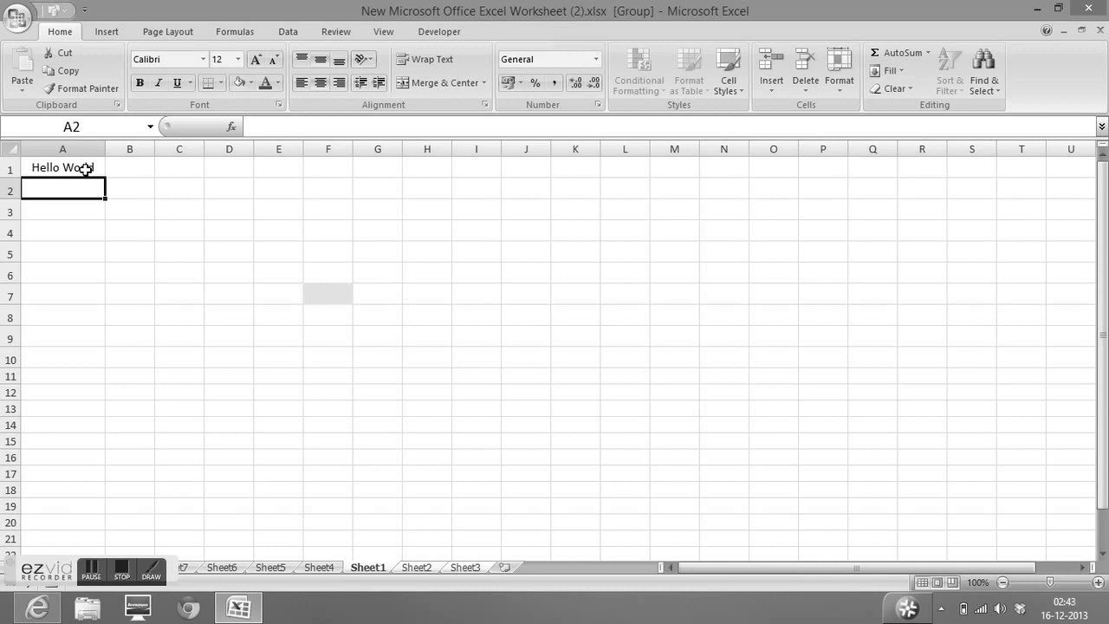
Check cell A1 on Sheet2 and Sheet3, and widen all columns equally across the grouped sheets.
left_click(417, 567)
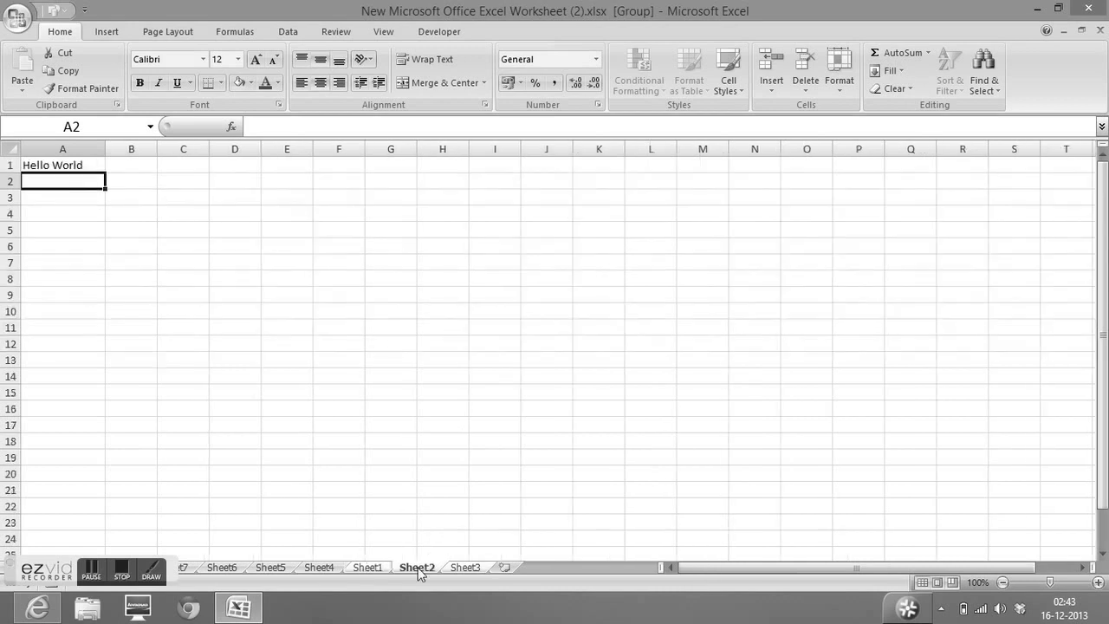
left_click(84, 165)
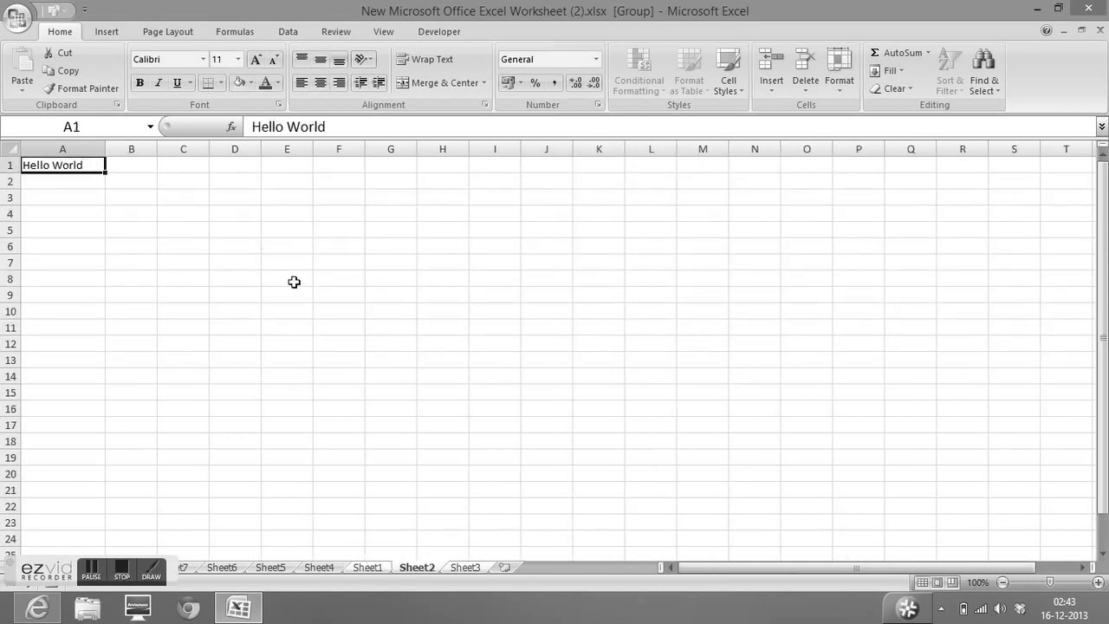
left_click(467, 571)
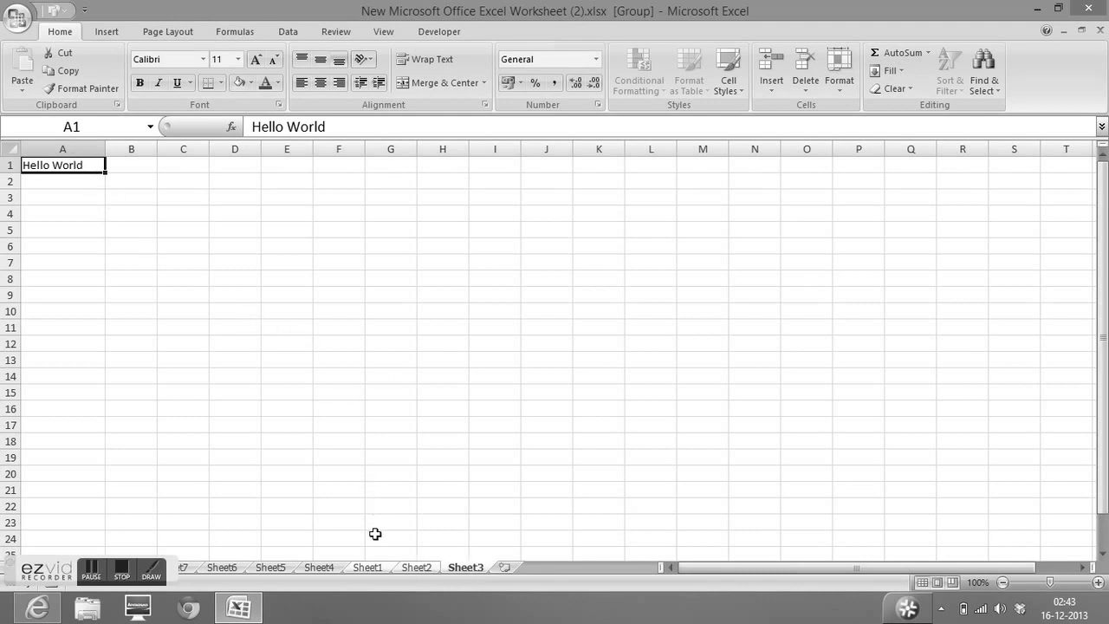
left_click(9, 147)
left_click_drag(105, 148, 122, 153)
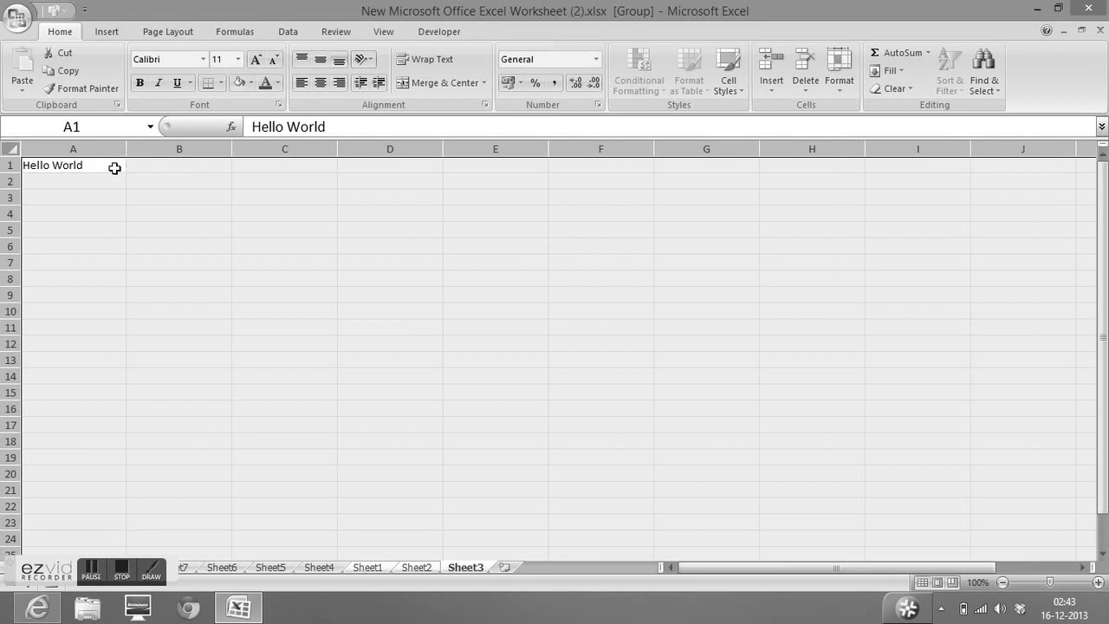
left_click(114, 168)
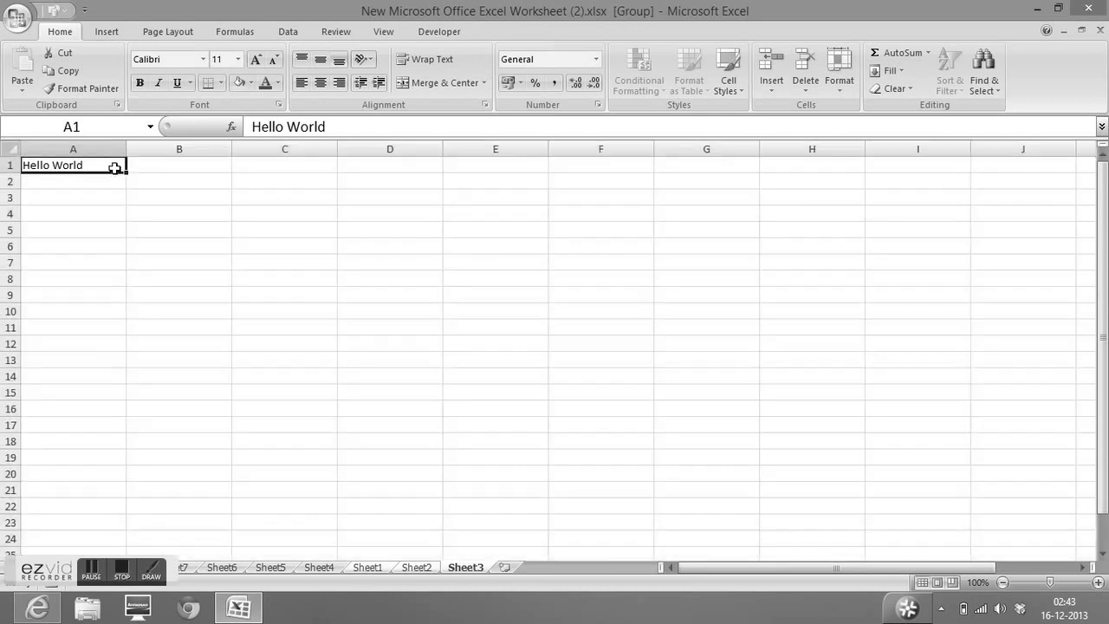
left_click(370, 568)
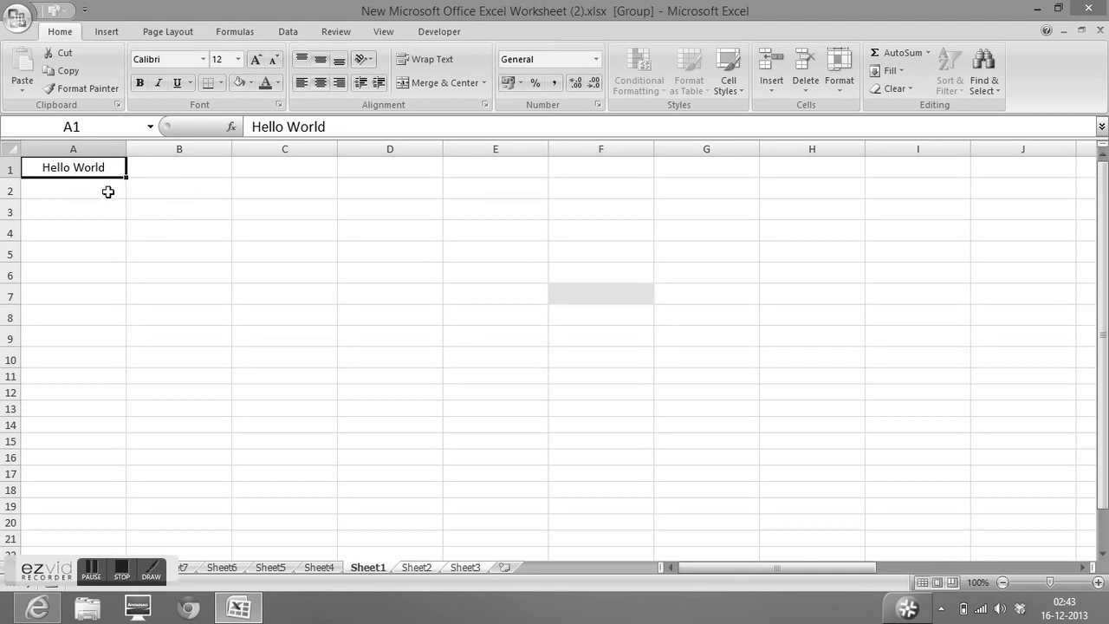
left_click(175, 170)
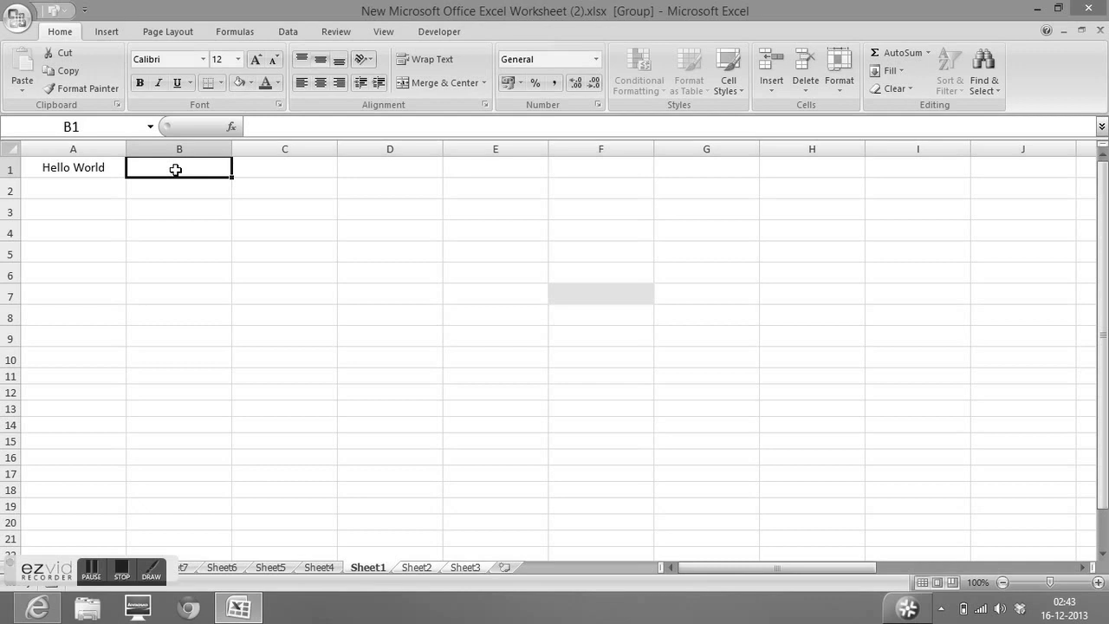
Ungroup the sheets from Sheet2, leaving cell A5 selected there.
right_click(410, 575)
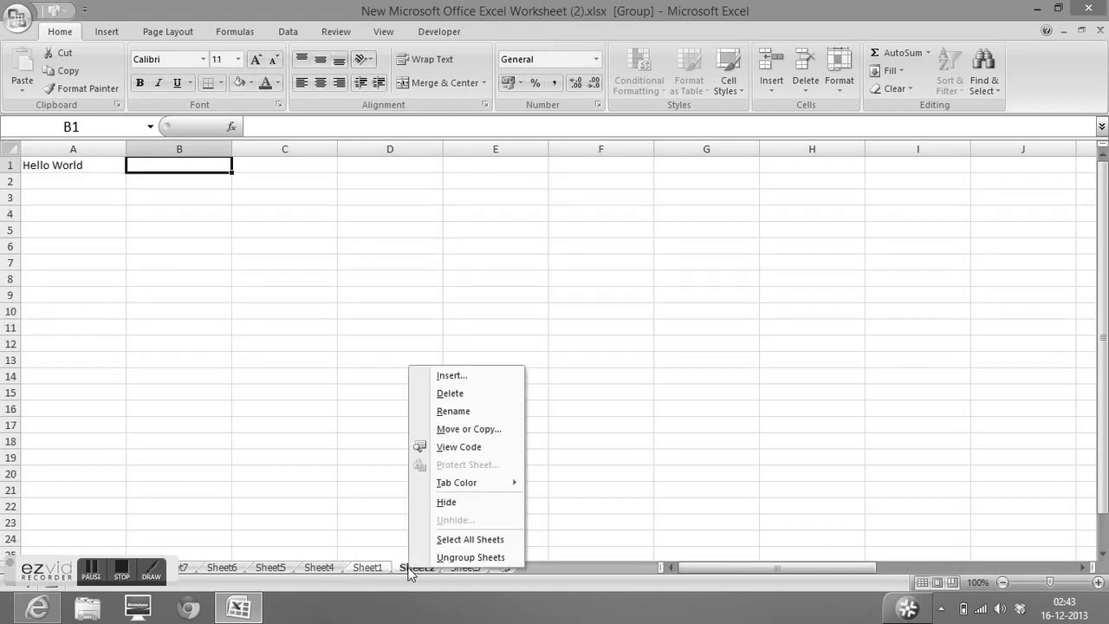
left_click(468, 558)
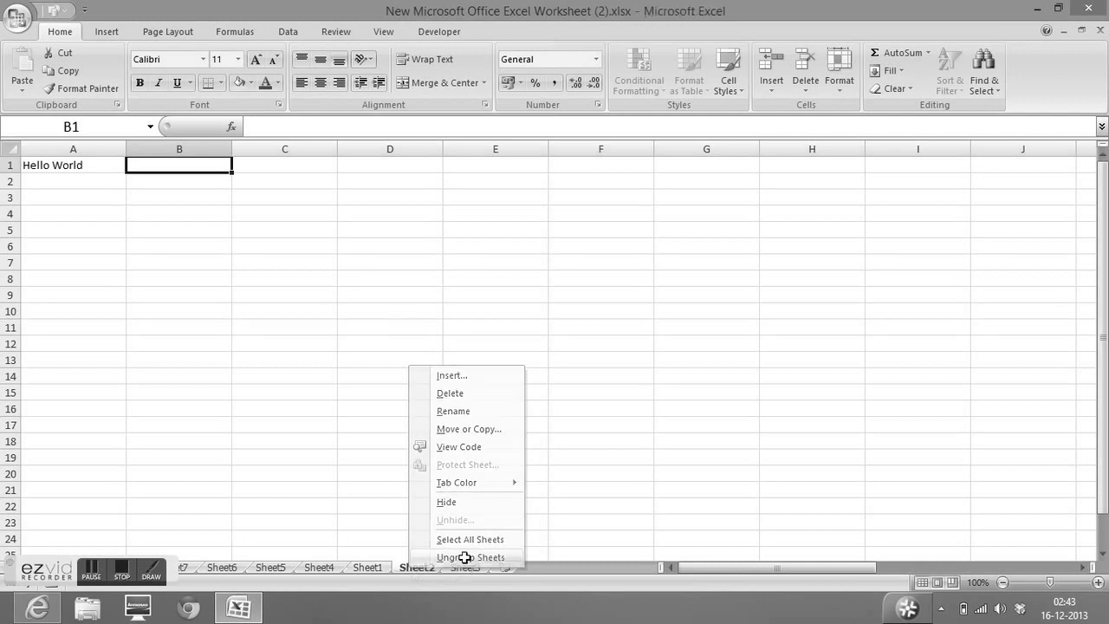
left_click(387, 394)
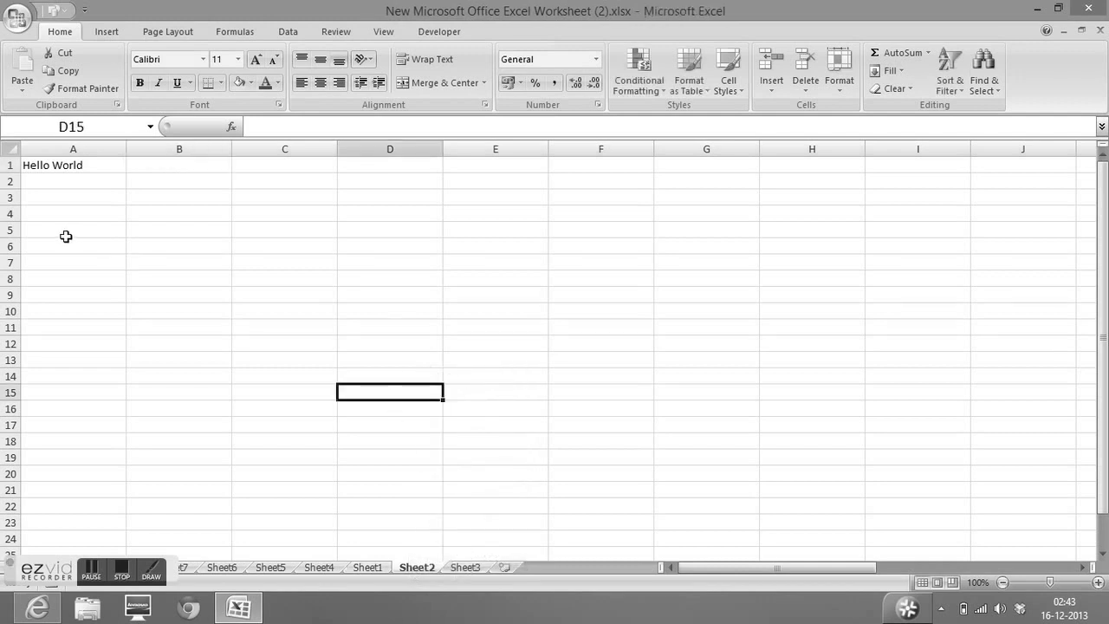
left_click(65, 233)
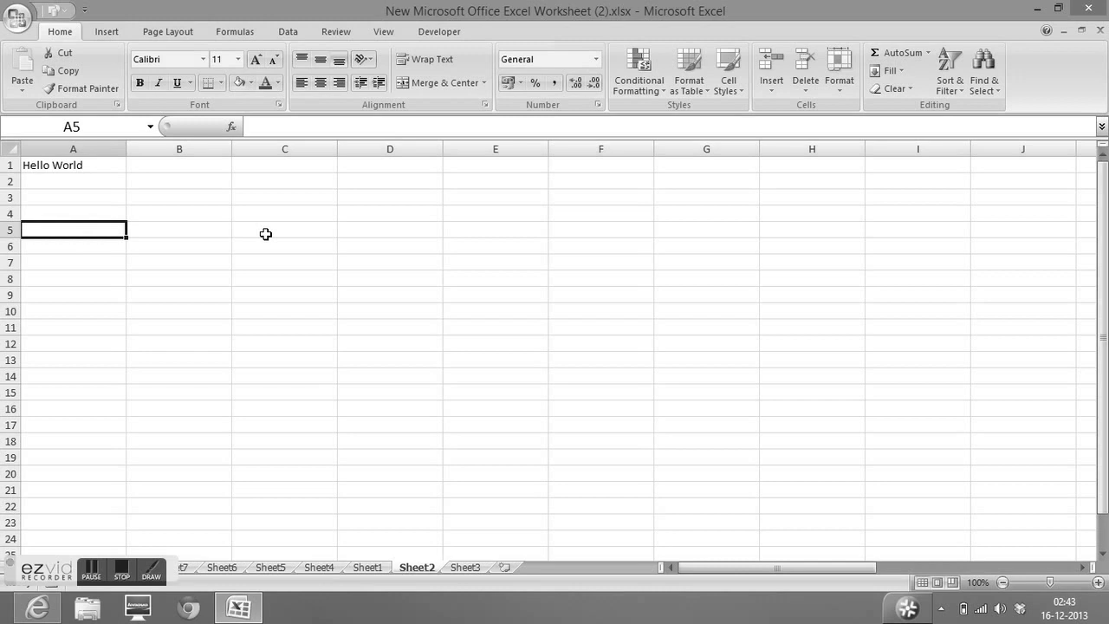